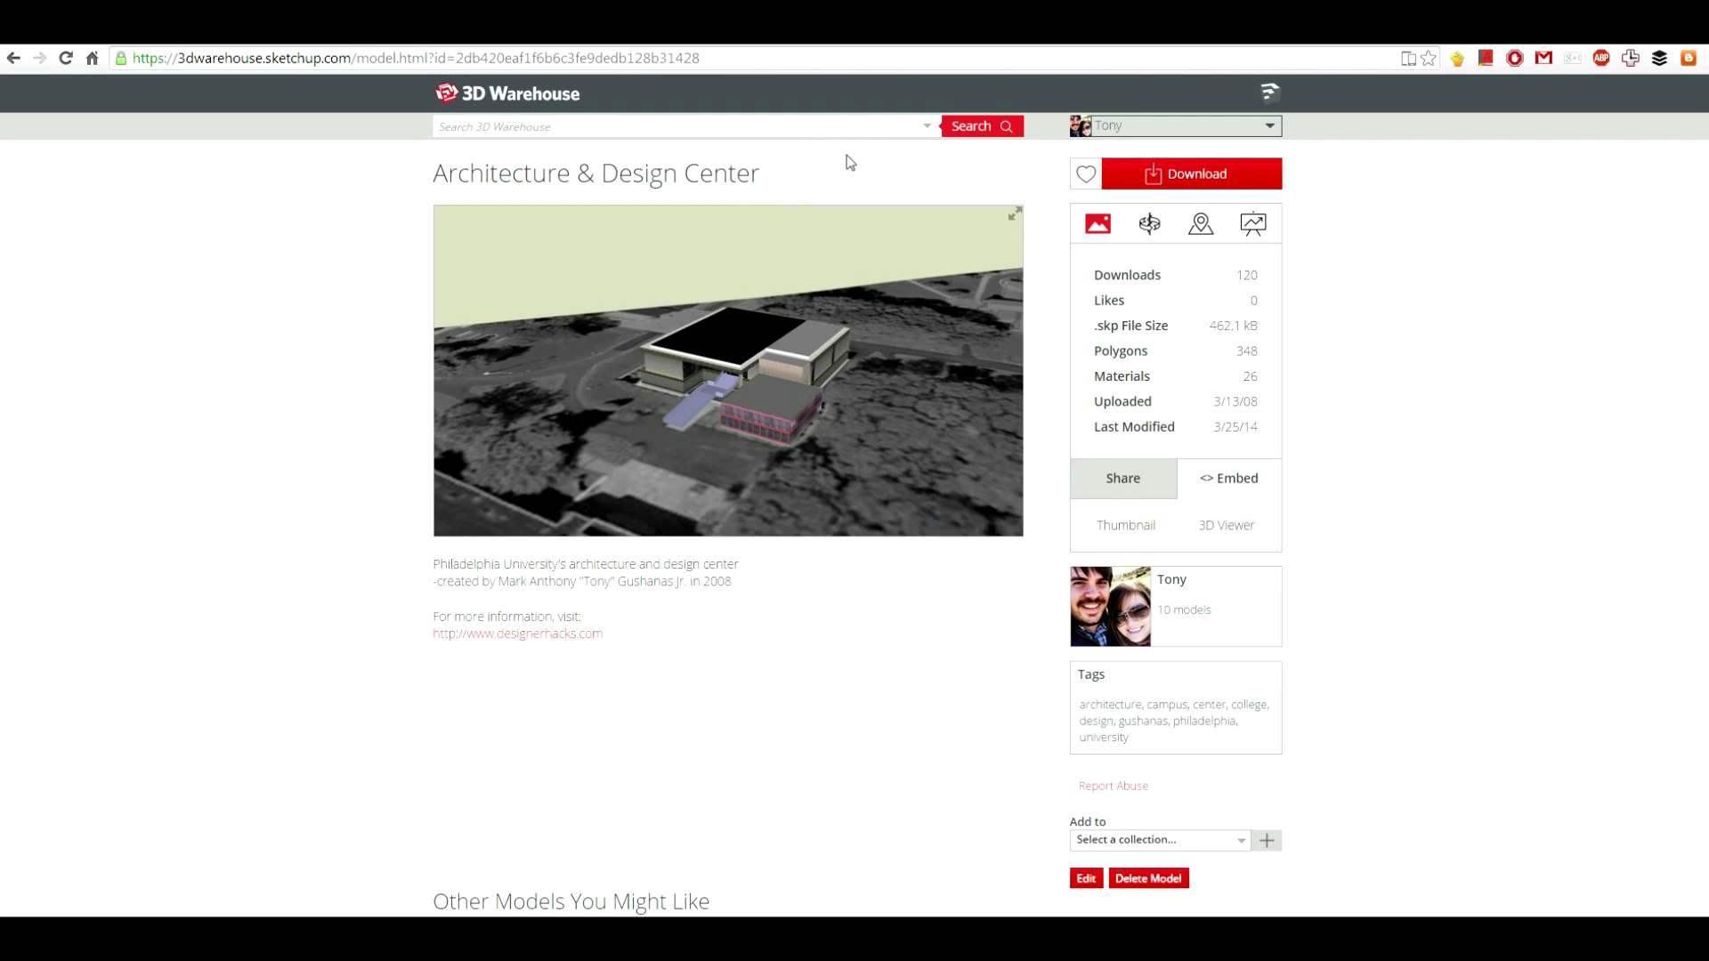
- Look over the Architecture & Design Center model page and its description
click(890, 173)
click(923, 775)
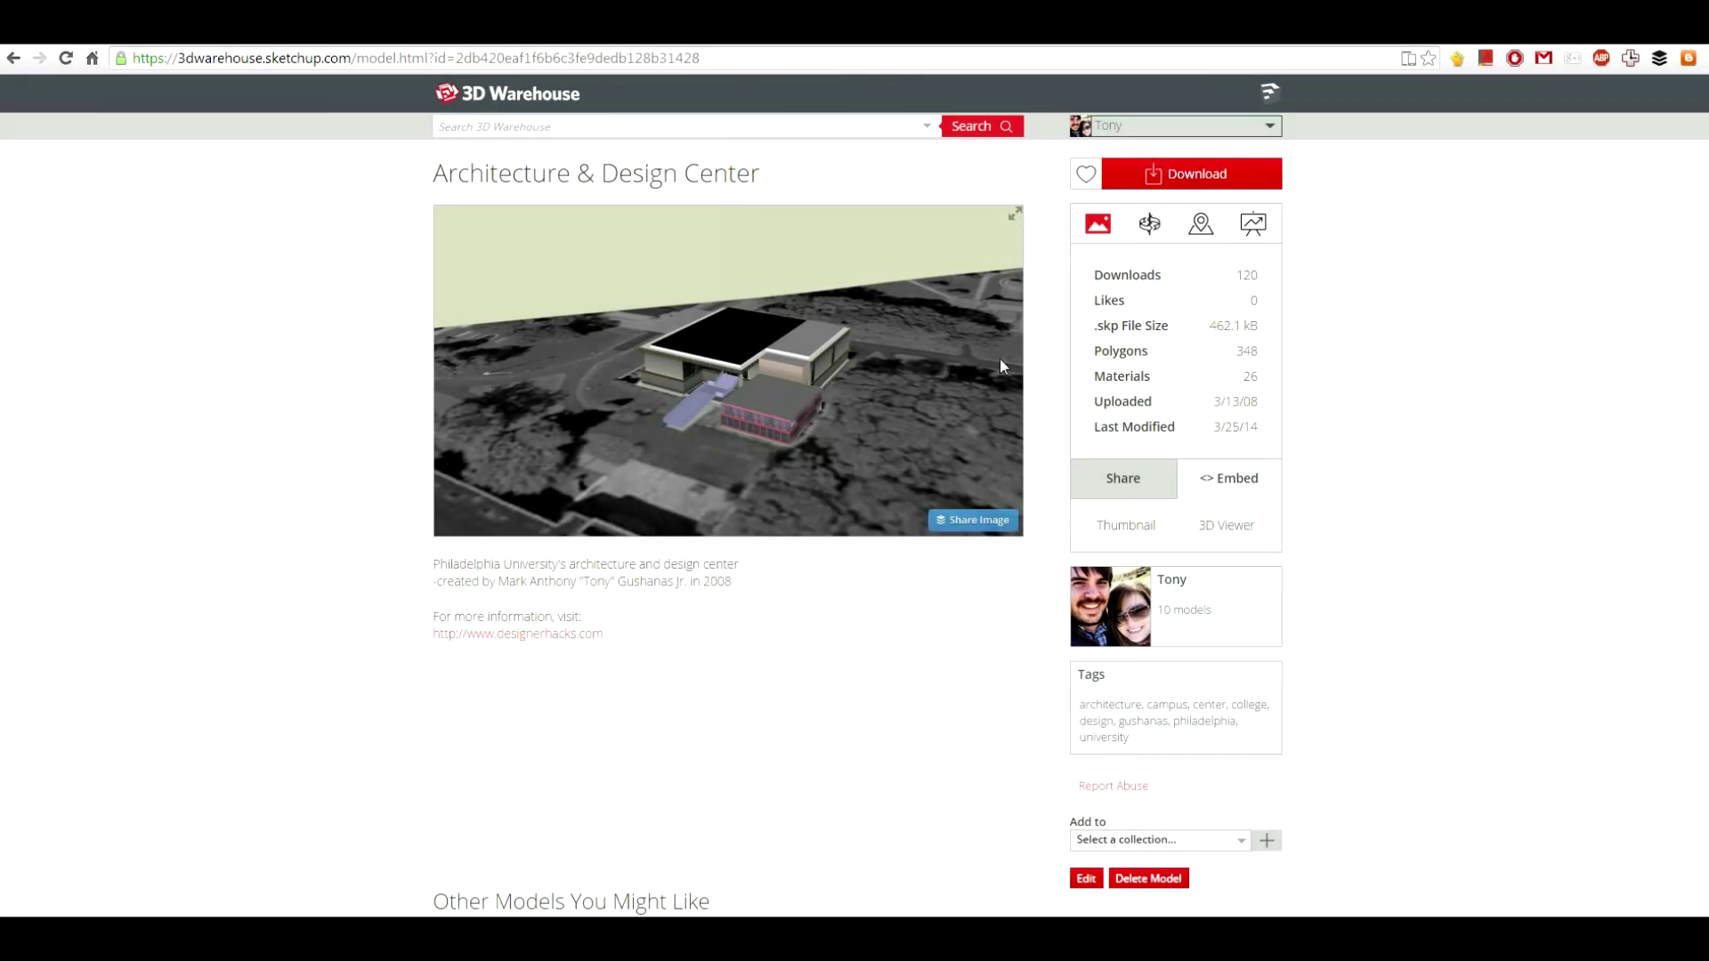
drag(760, 583, 718, 586)
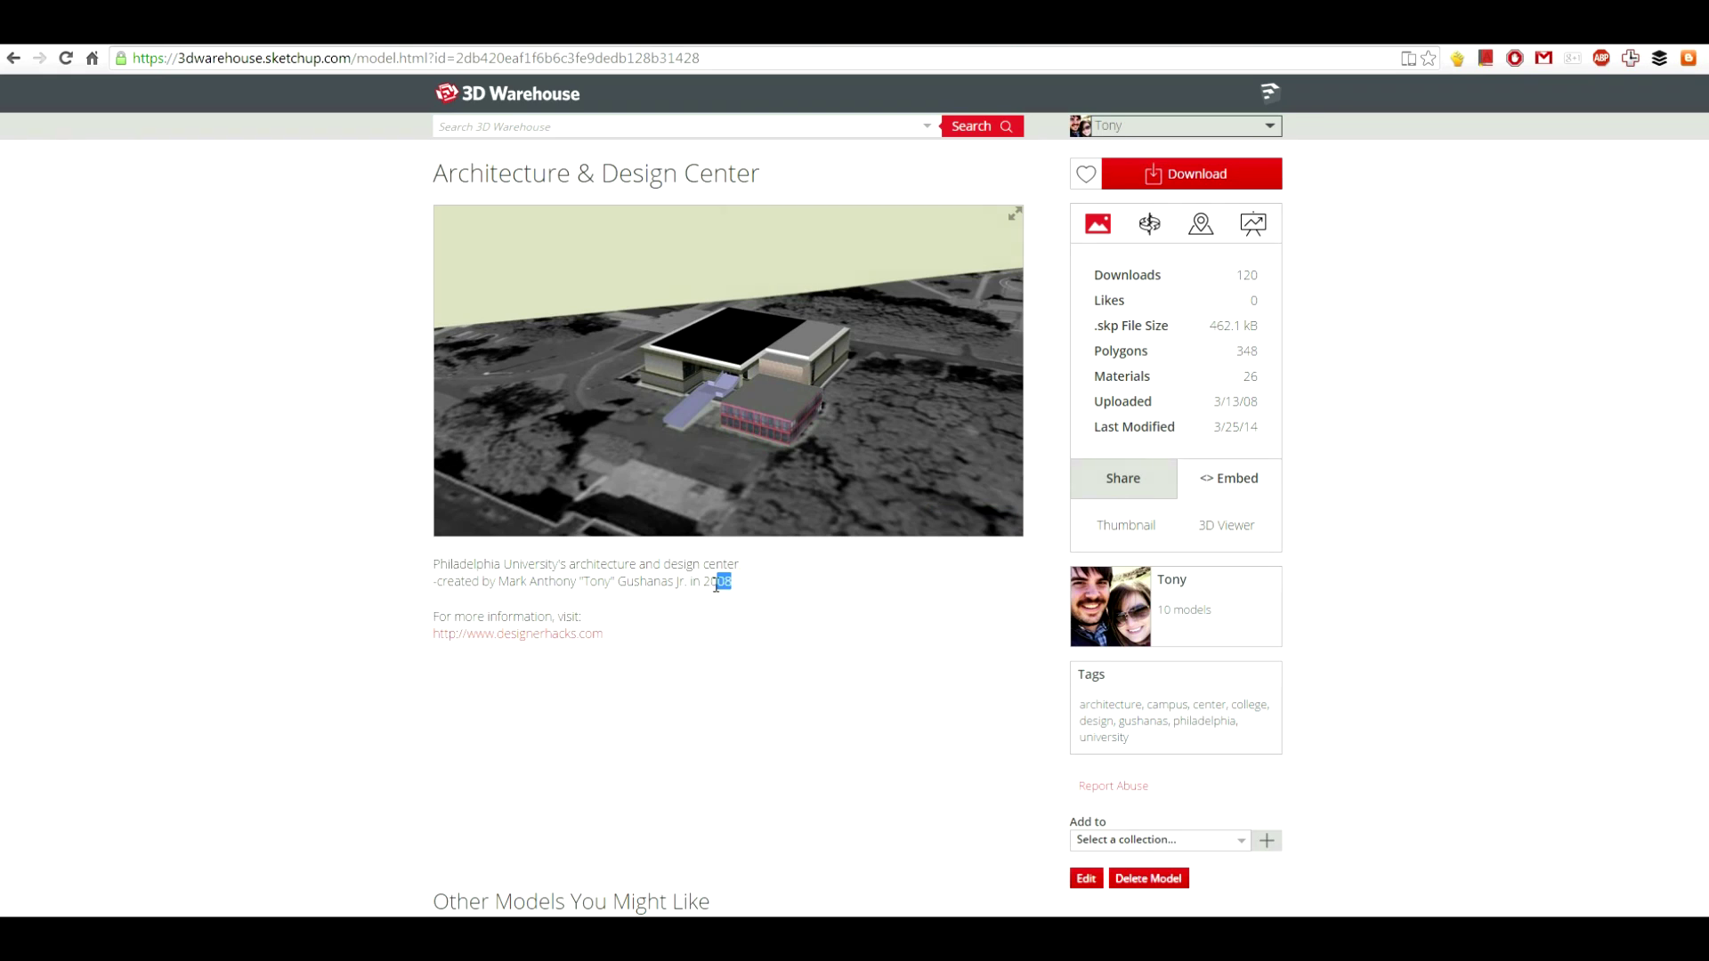
click(706, 584)
- Show the Share panel's Embed options and point to the 3D Viewer choice
click(857, 701)
click(1494, 553)
click(1233, 489)
click(1142, 531)
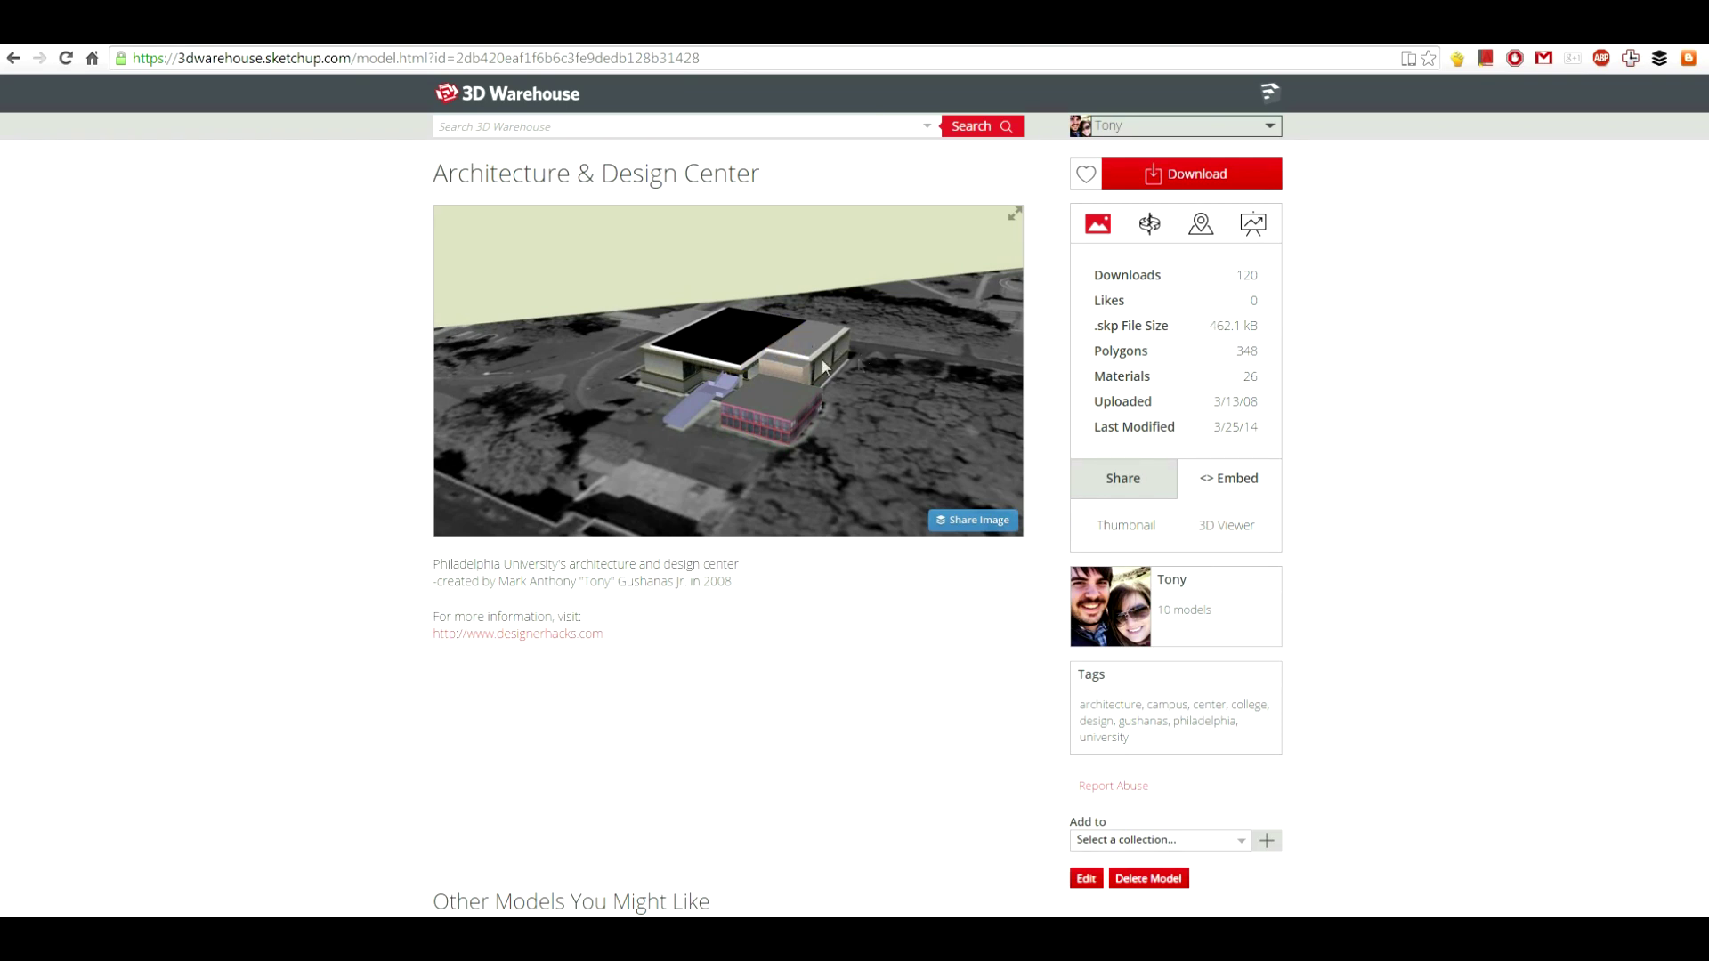
click(1232, 527)
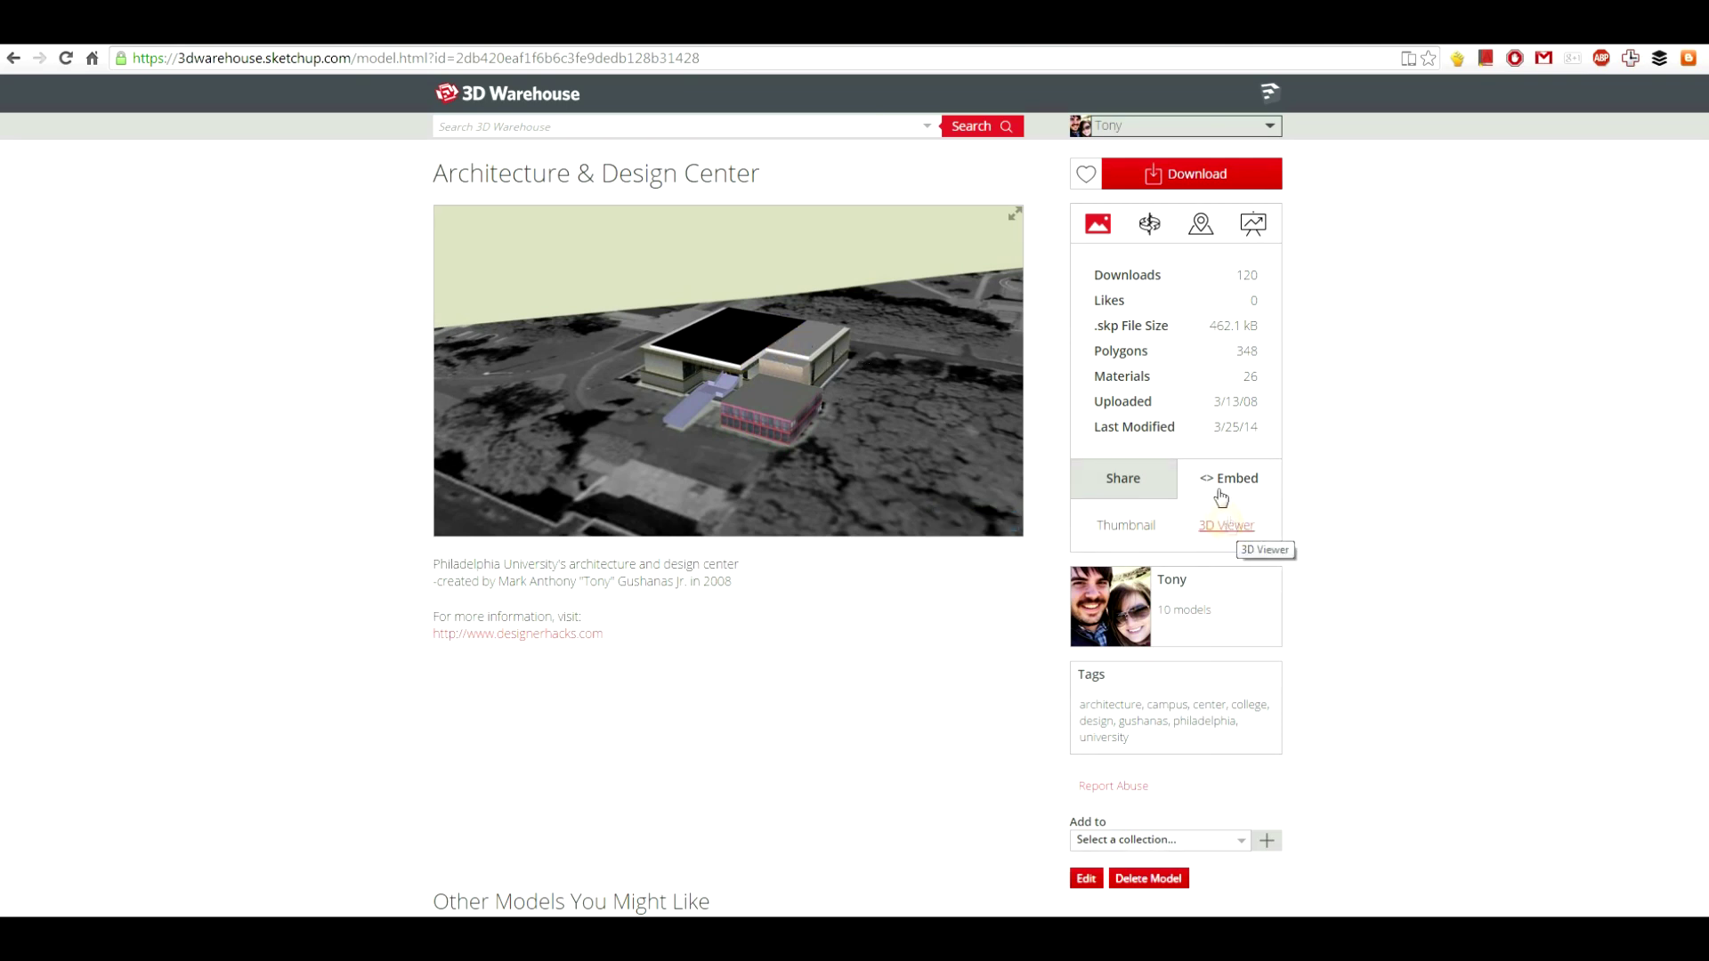
- Generate the 3D Viewer iframe embed code and copy it to the clipboard
click(1246, 527)
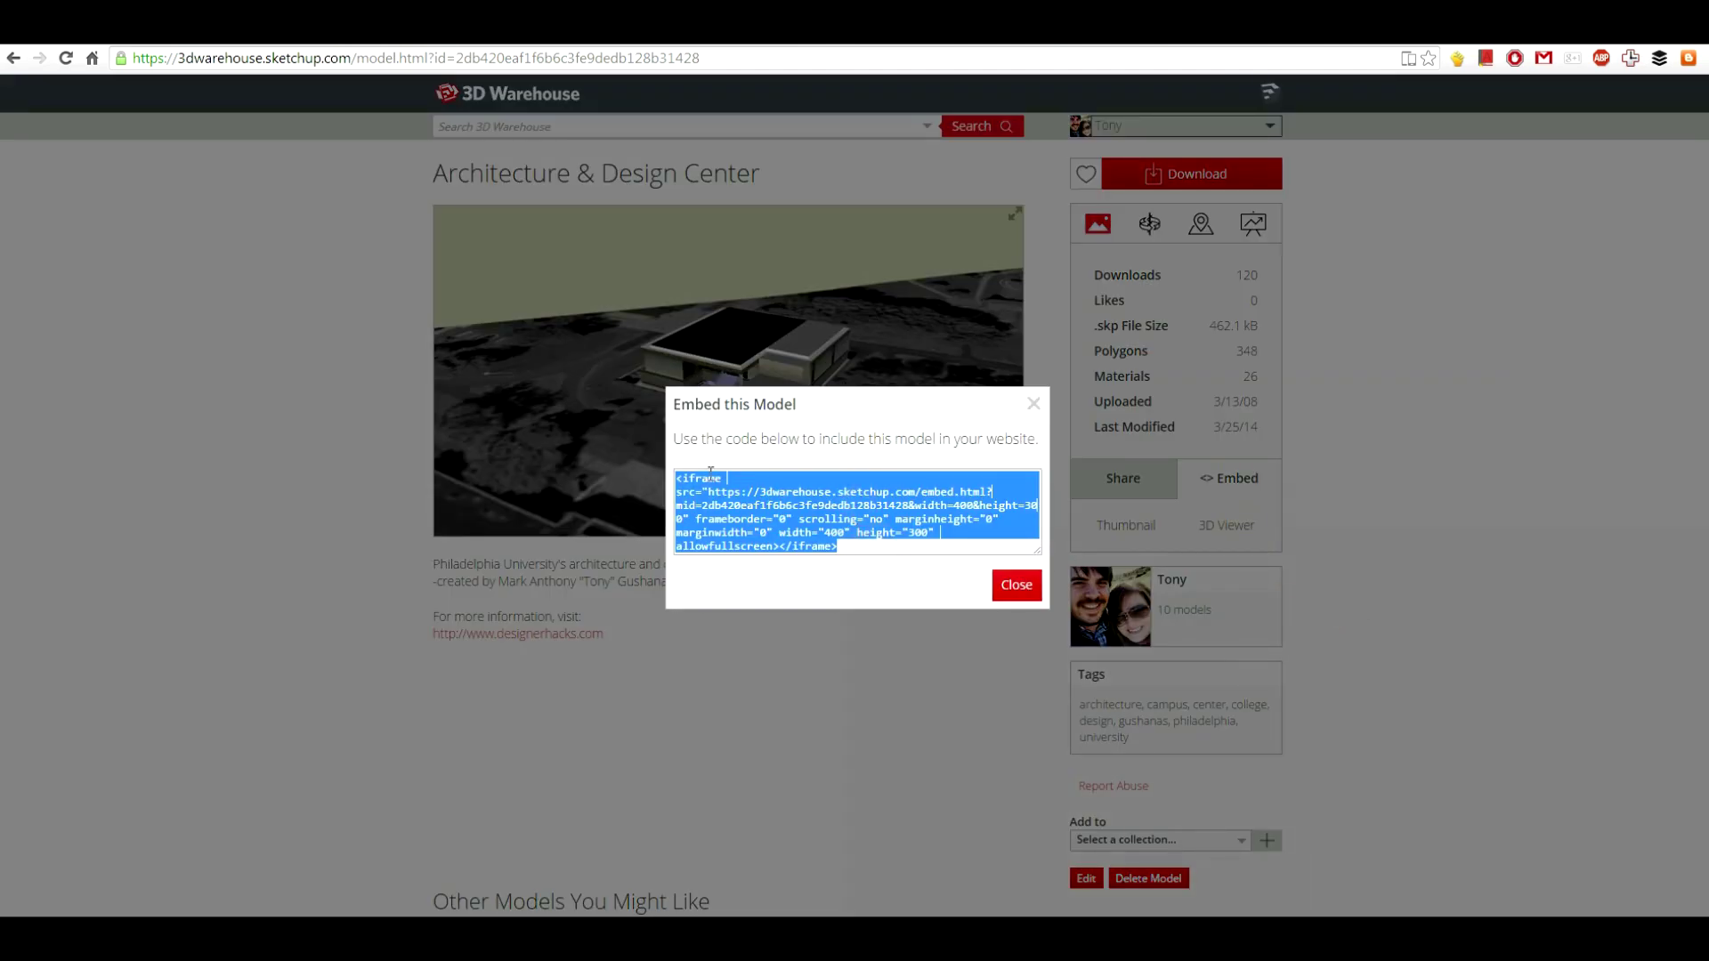
right_click(753, 504)
click(818, 592)
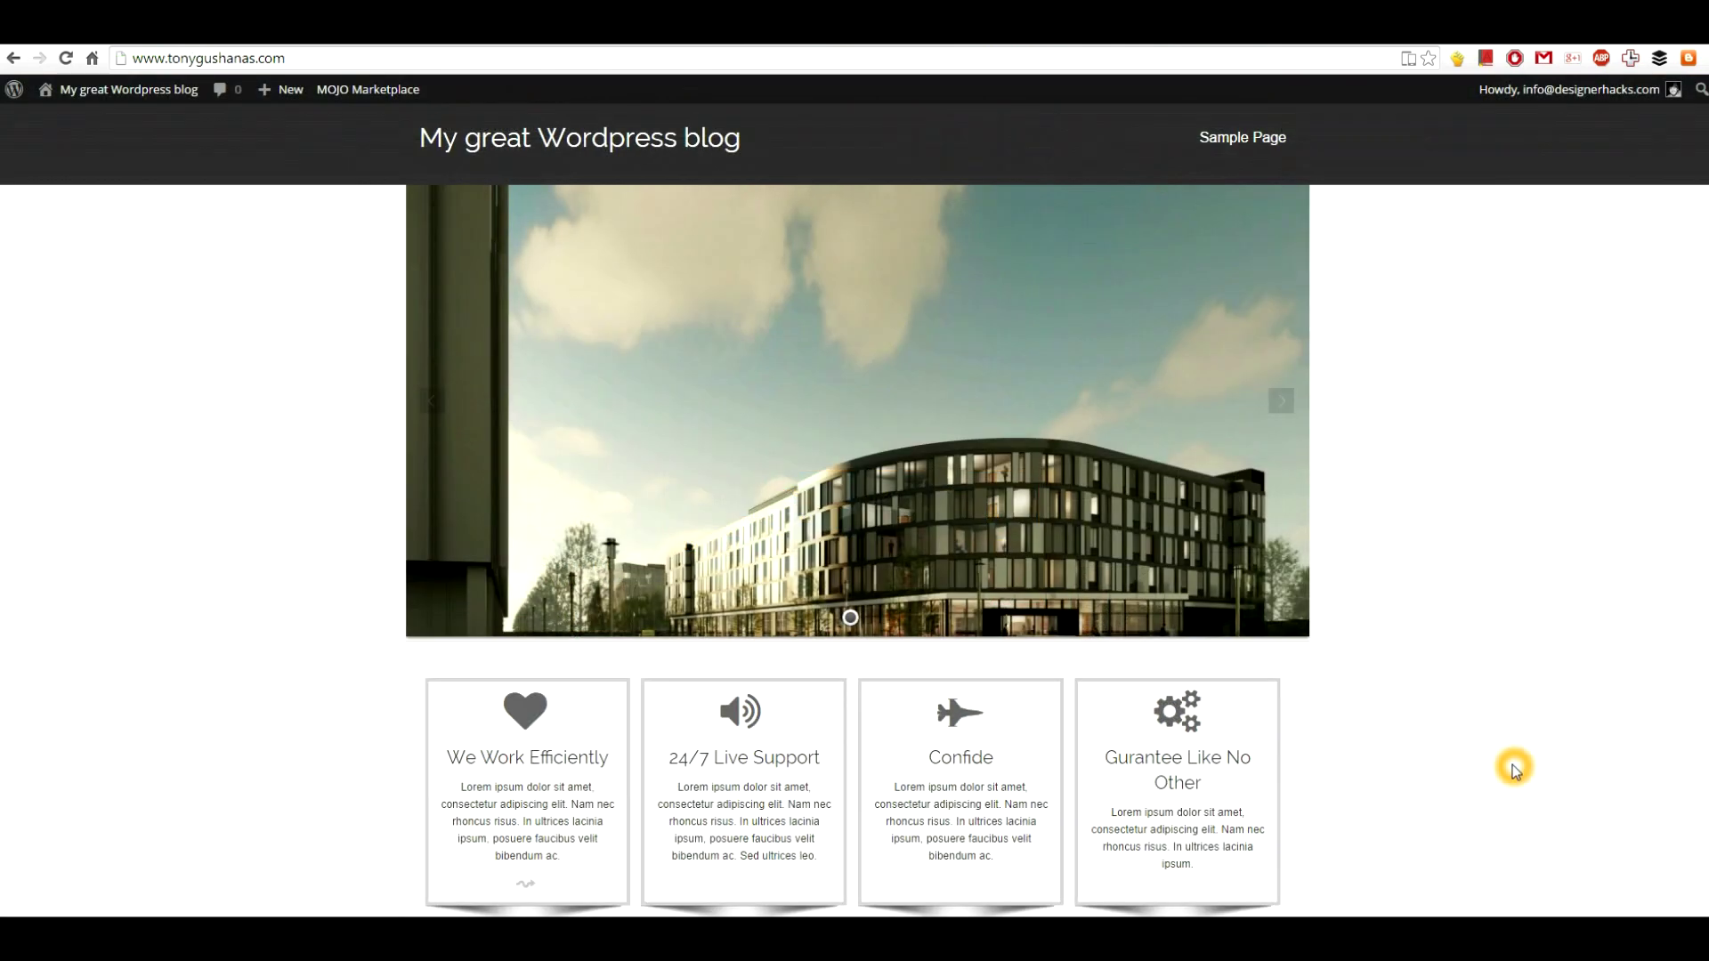
- Load the blog's admin Dashboard by adding /wp-admin to the site address
click(1385, 821)
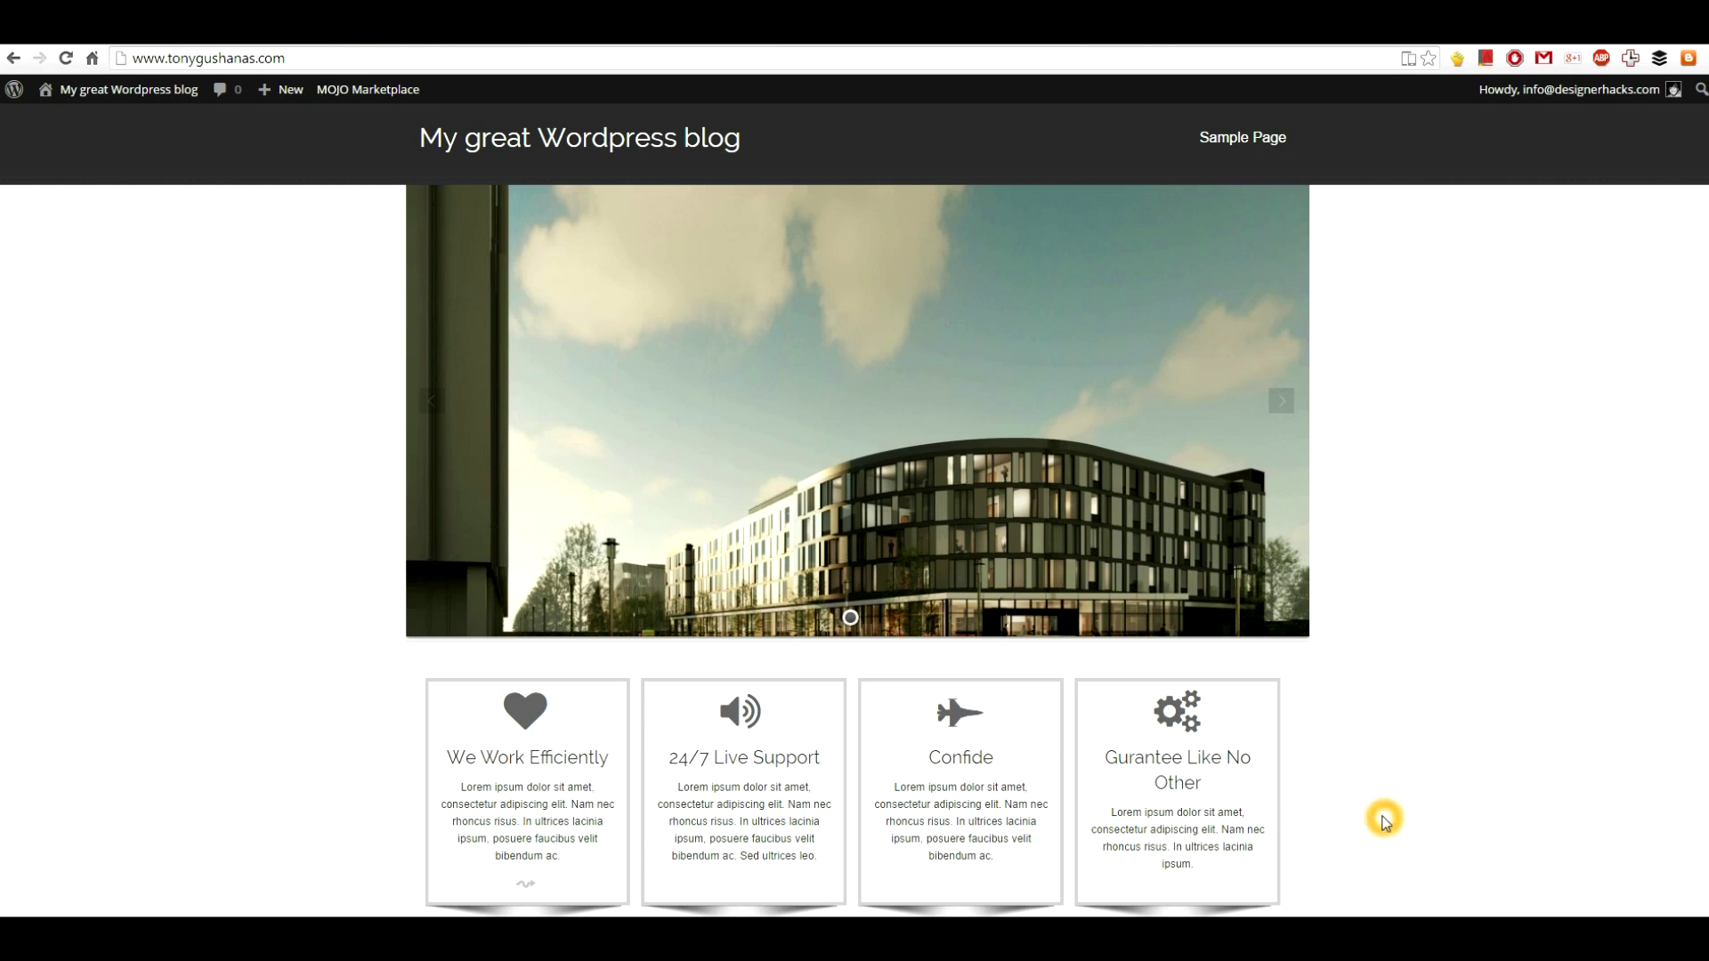
click(1291, 717)
click(1471, 651)
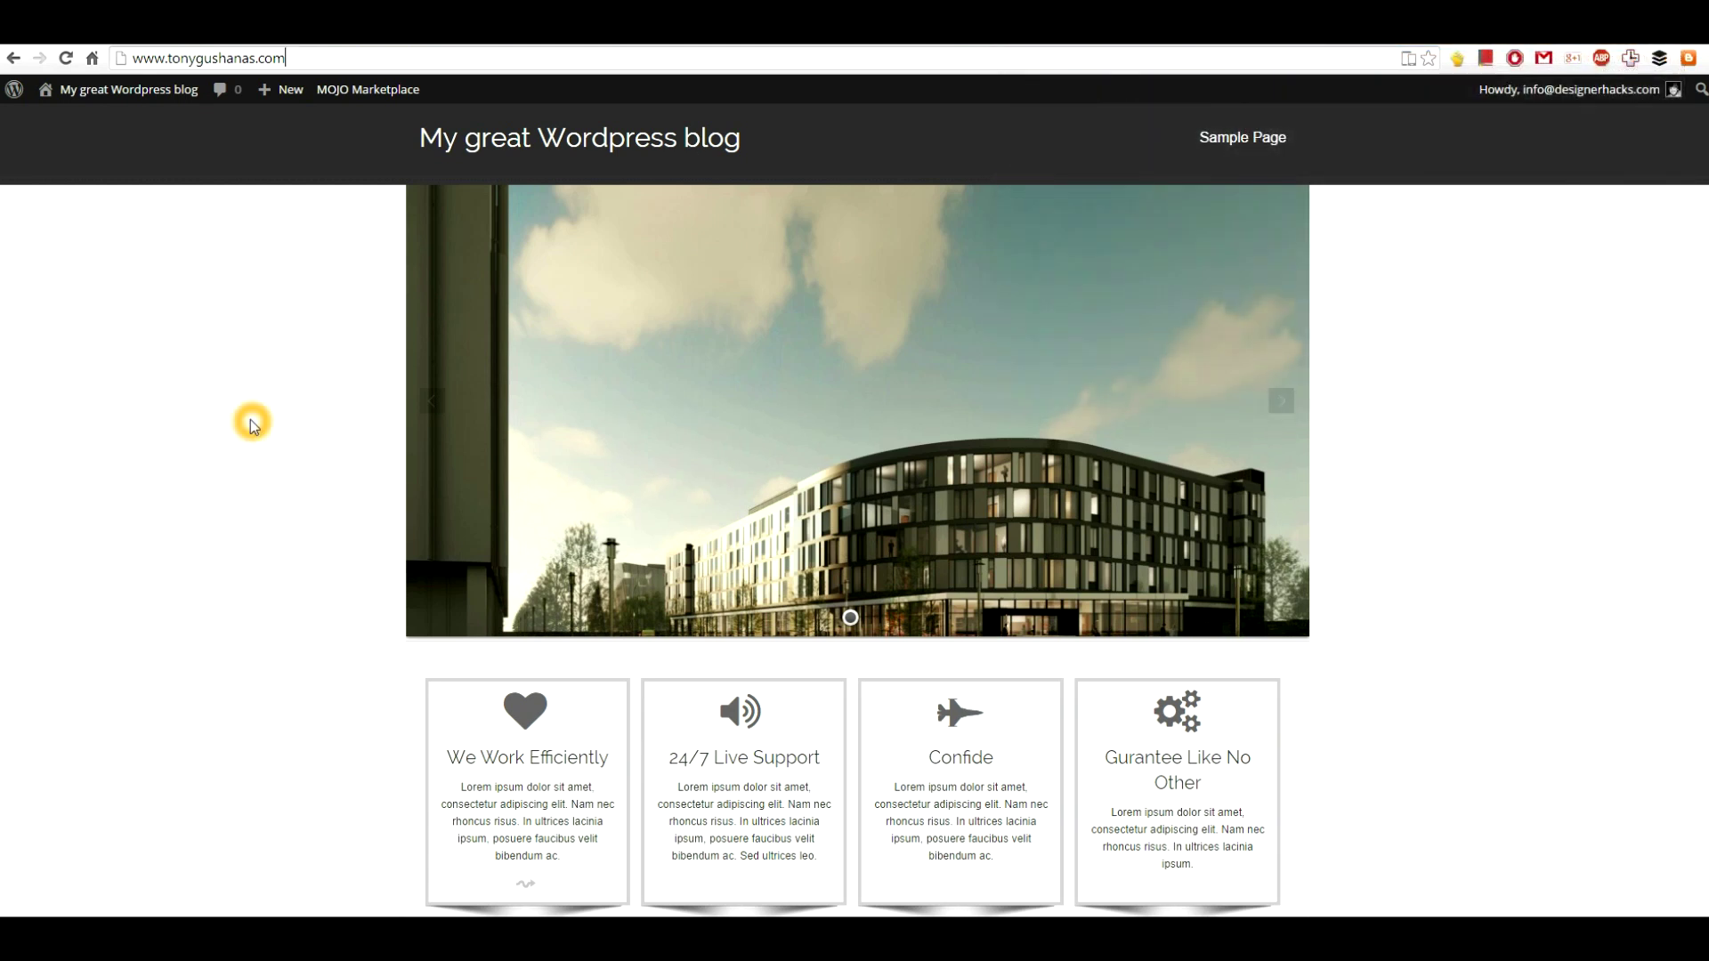
click(316, 68)
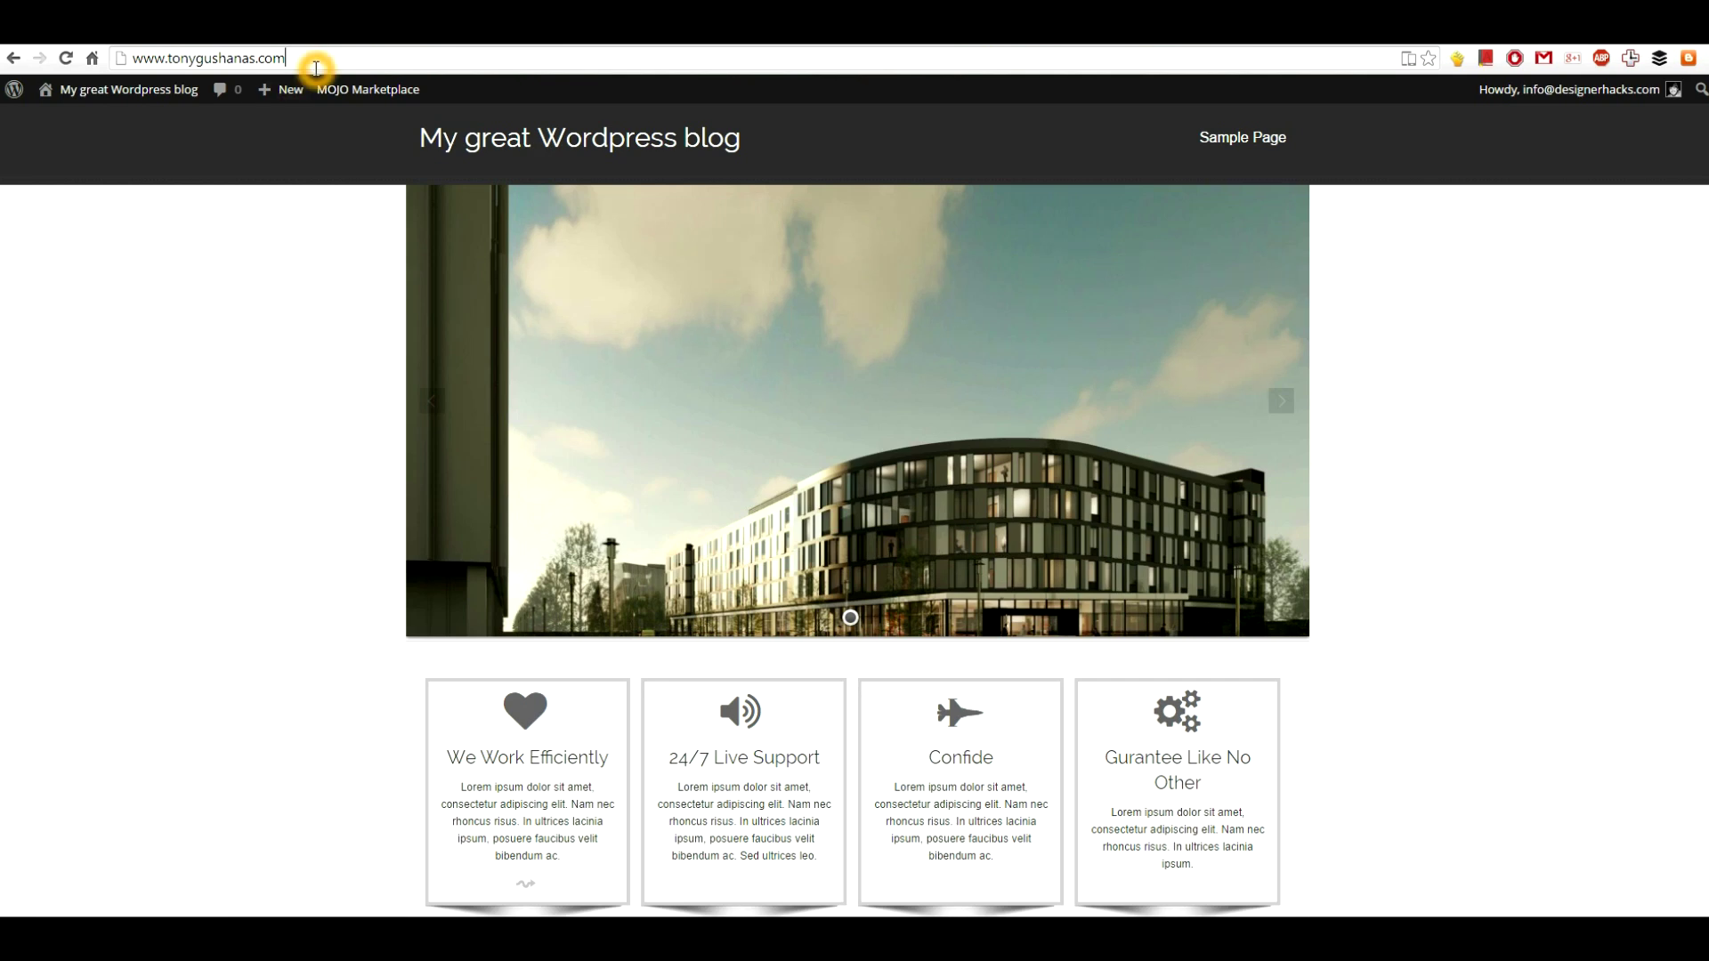
text(/wp-ad)
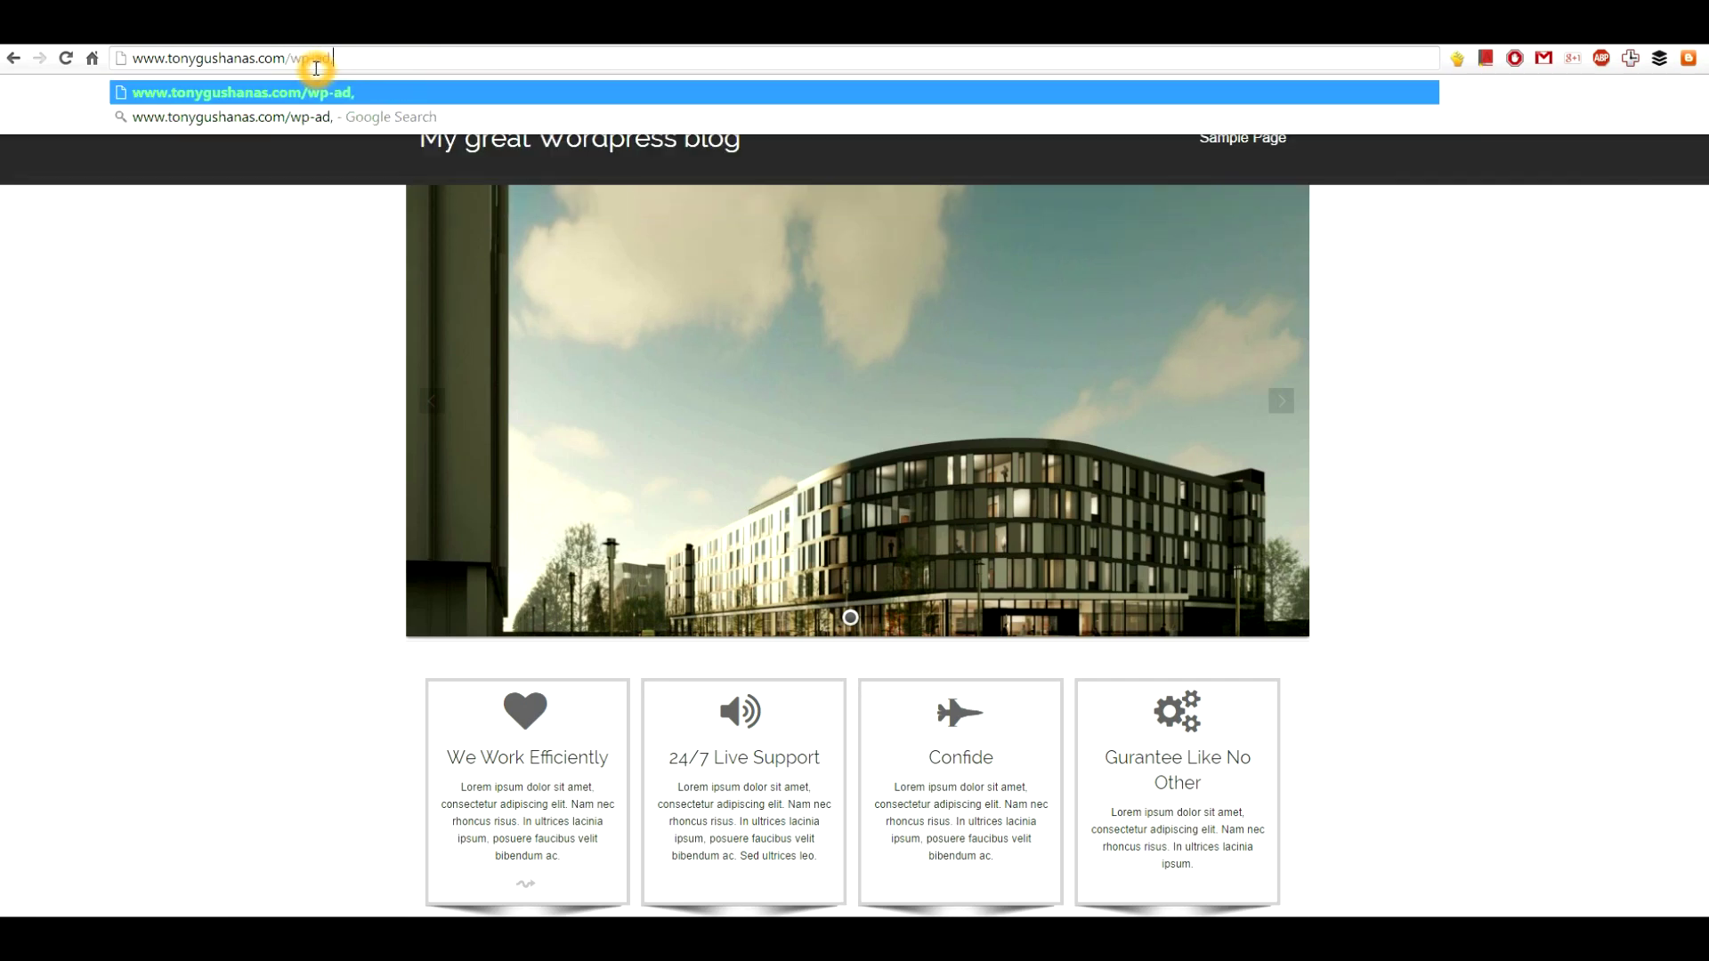
text(min)
key(Return)
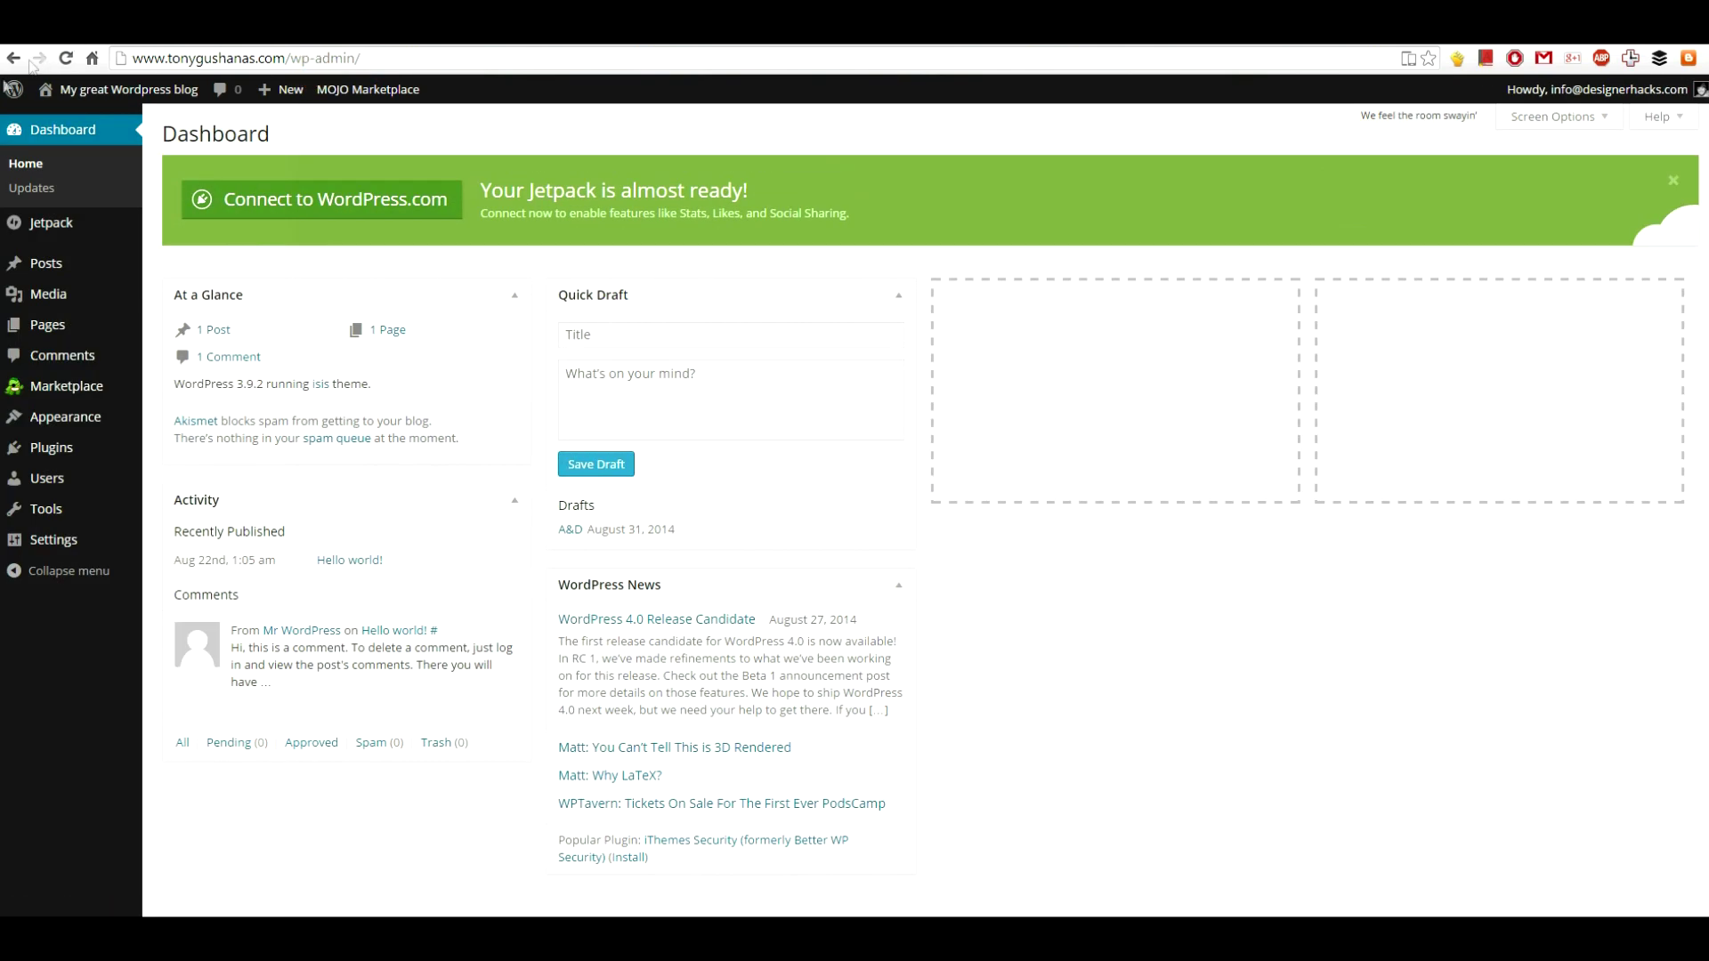
- Create a new post from Posts > Add New in the admin sidebar
click(26, 649)
click(959, 746)
click(1011, 735)
click(1037, 652)
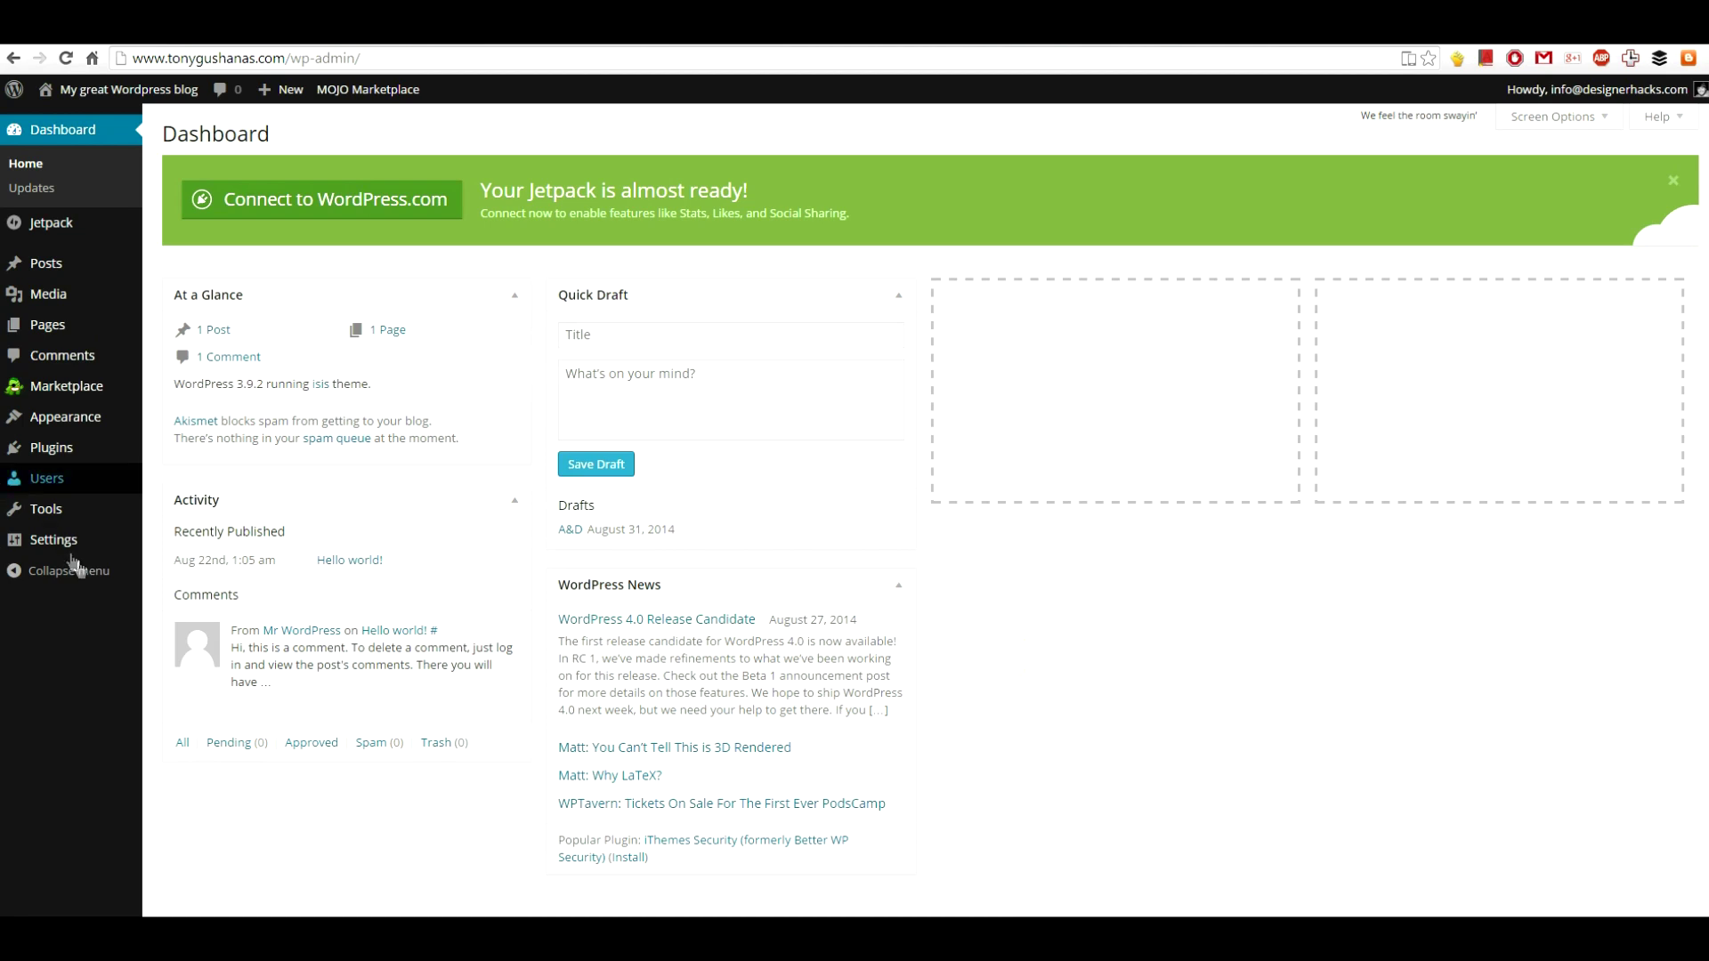
mouse_move(64, 269)
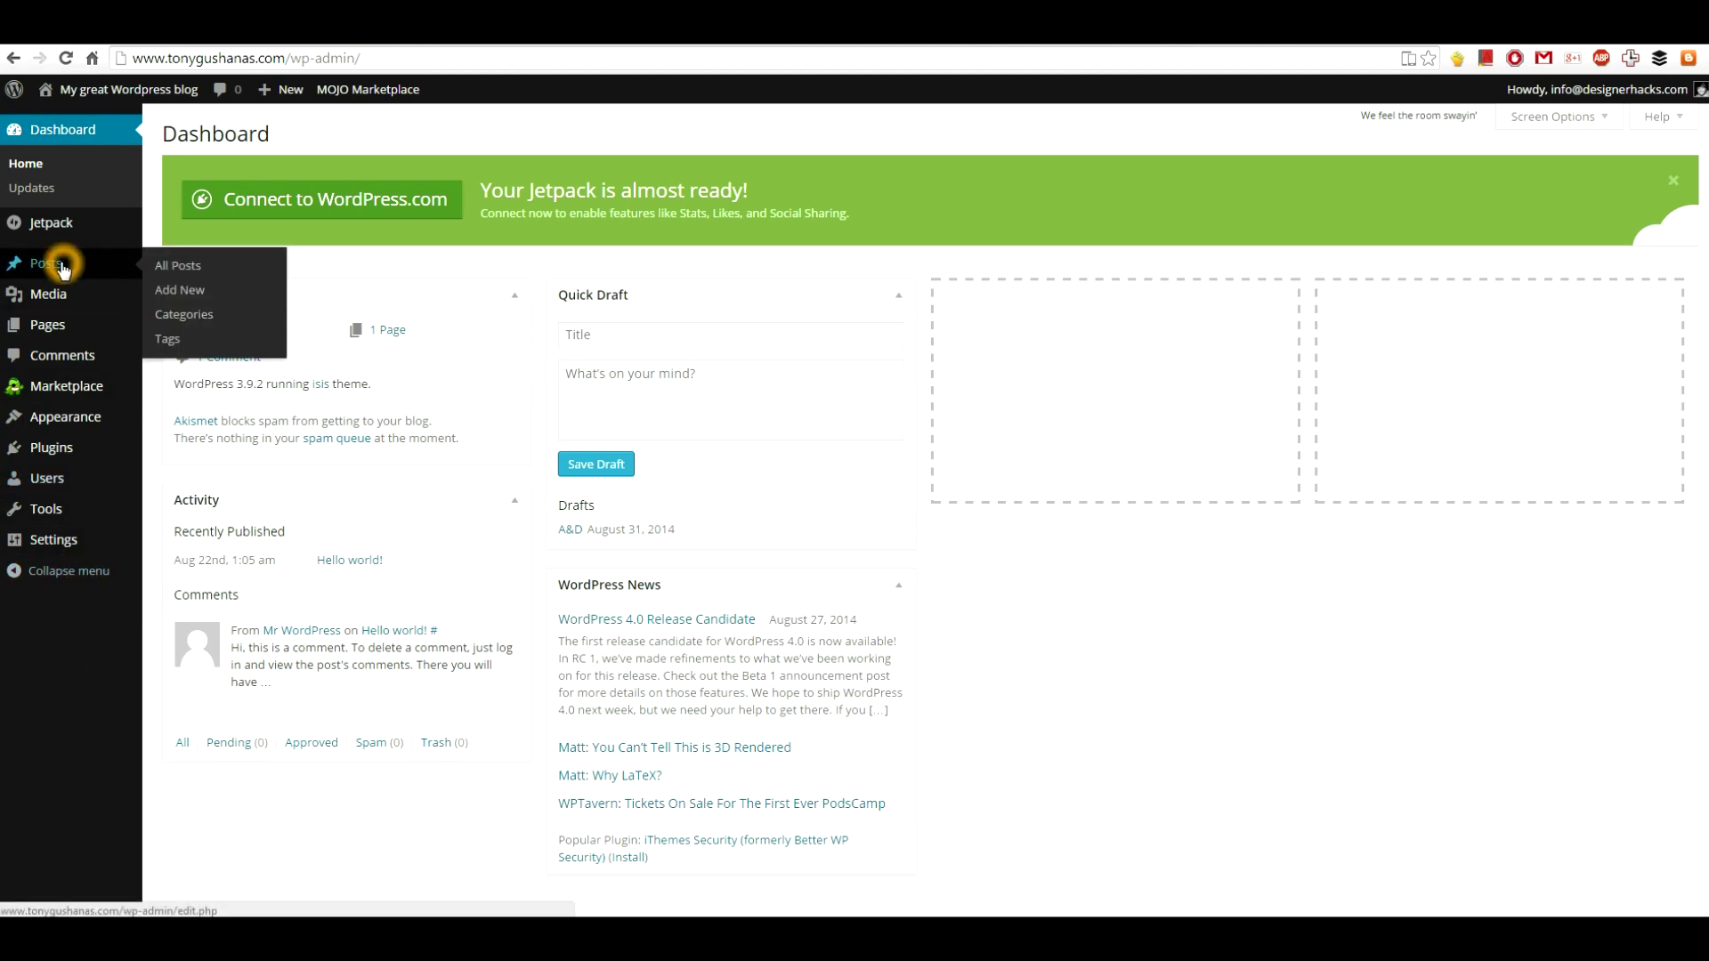
click(197, 297)
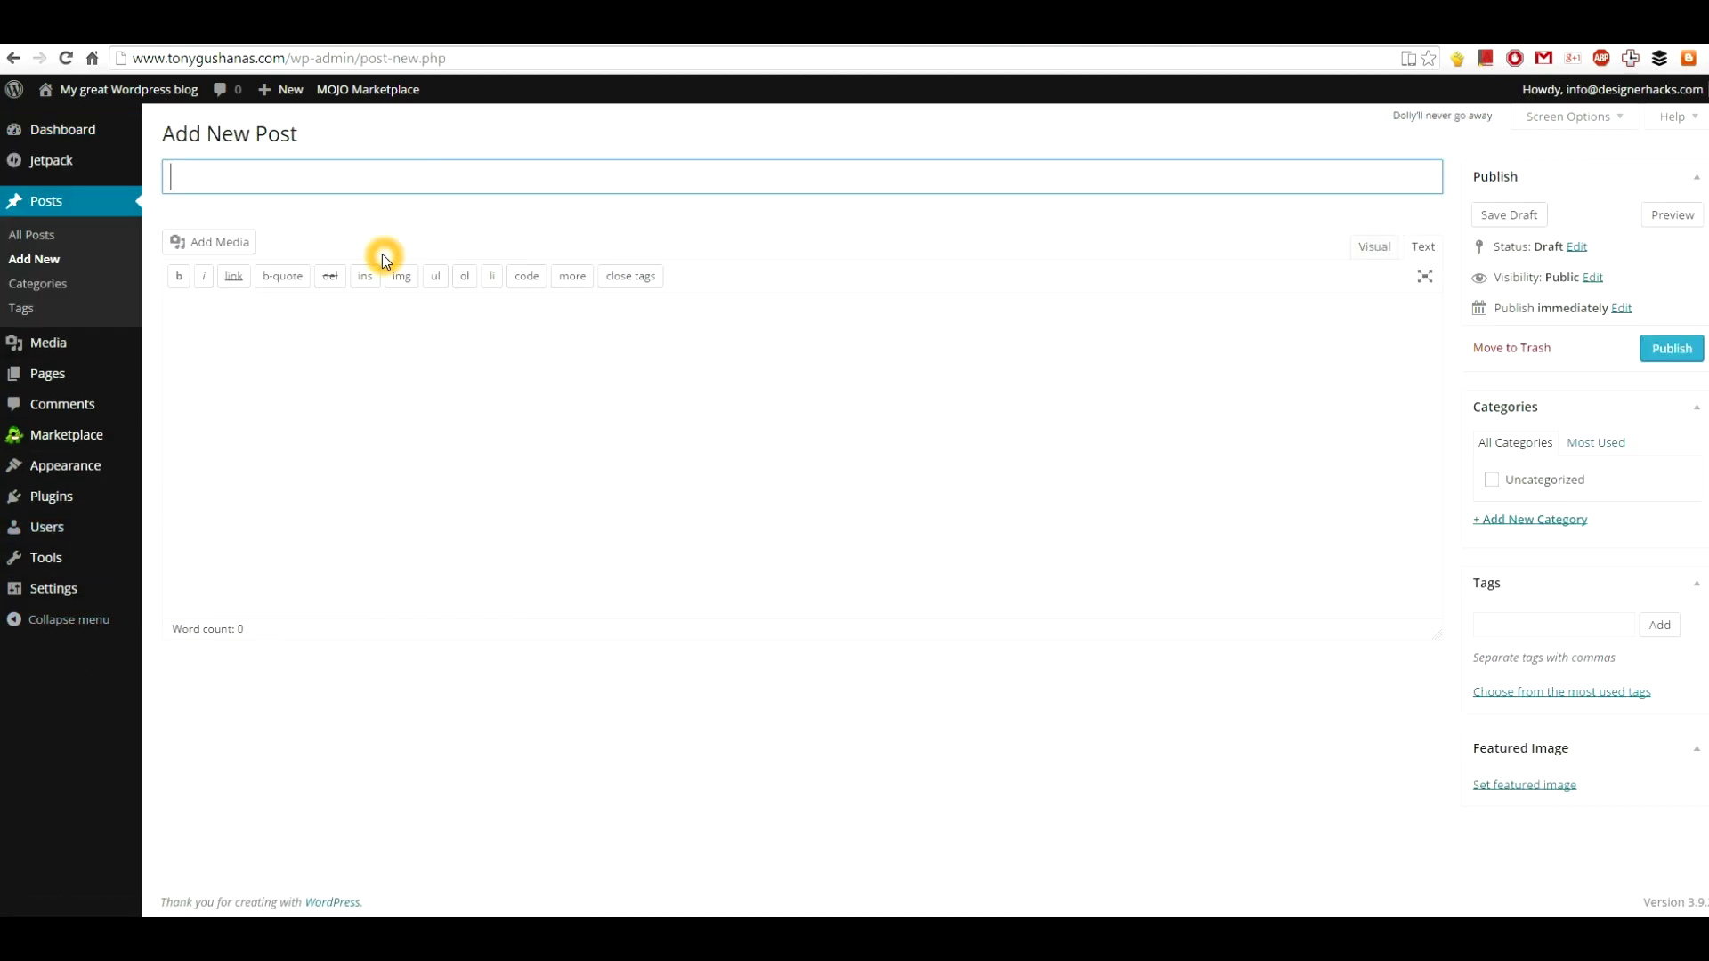
- Title the post 'A&D Center Model' and switch between Visual and Text editors
text(A&D Center Model)
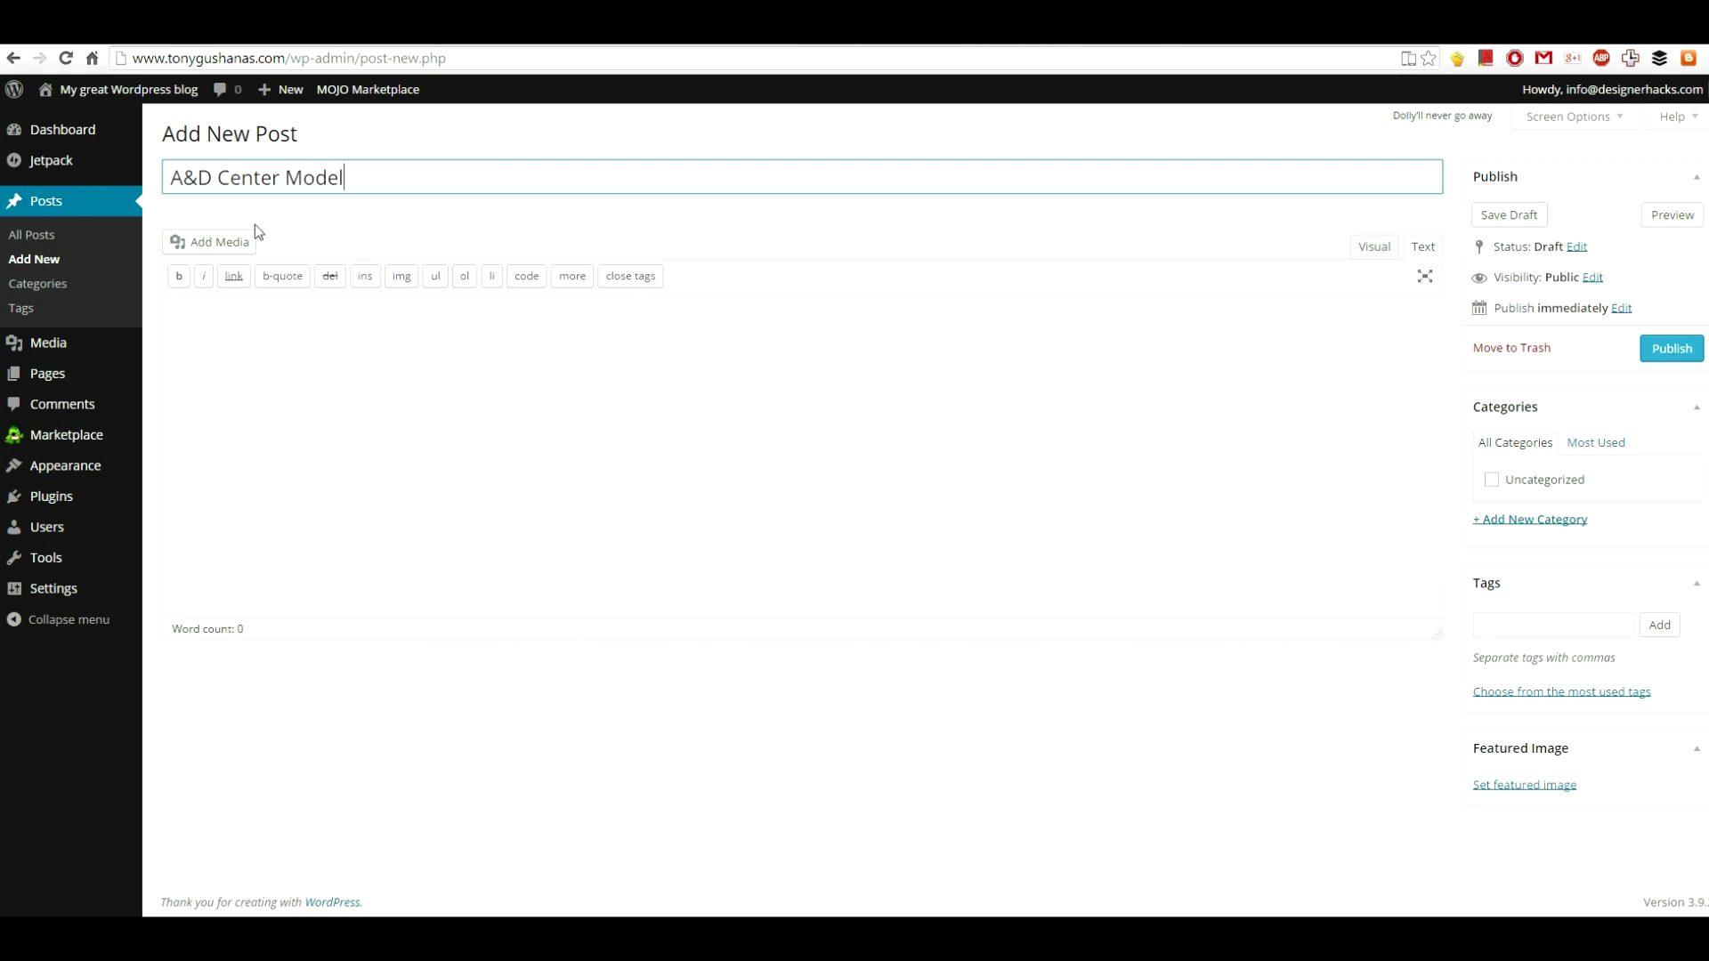
click(1379, 257)
click(1439, 251)
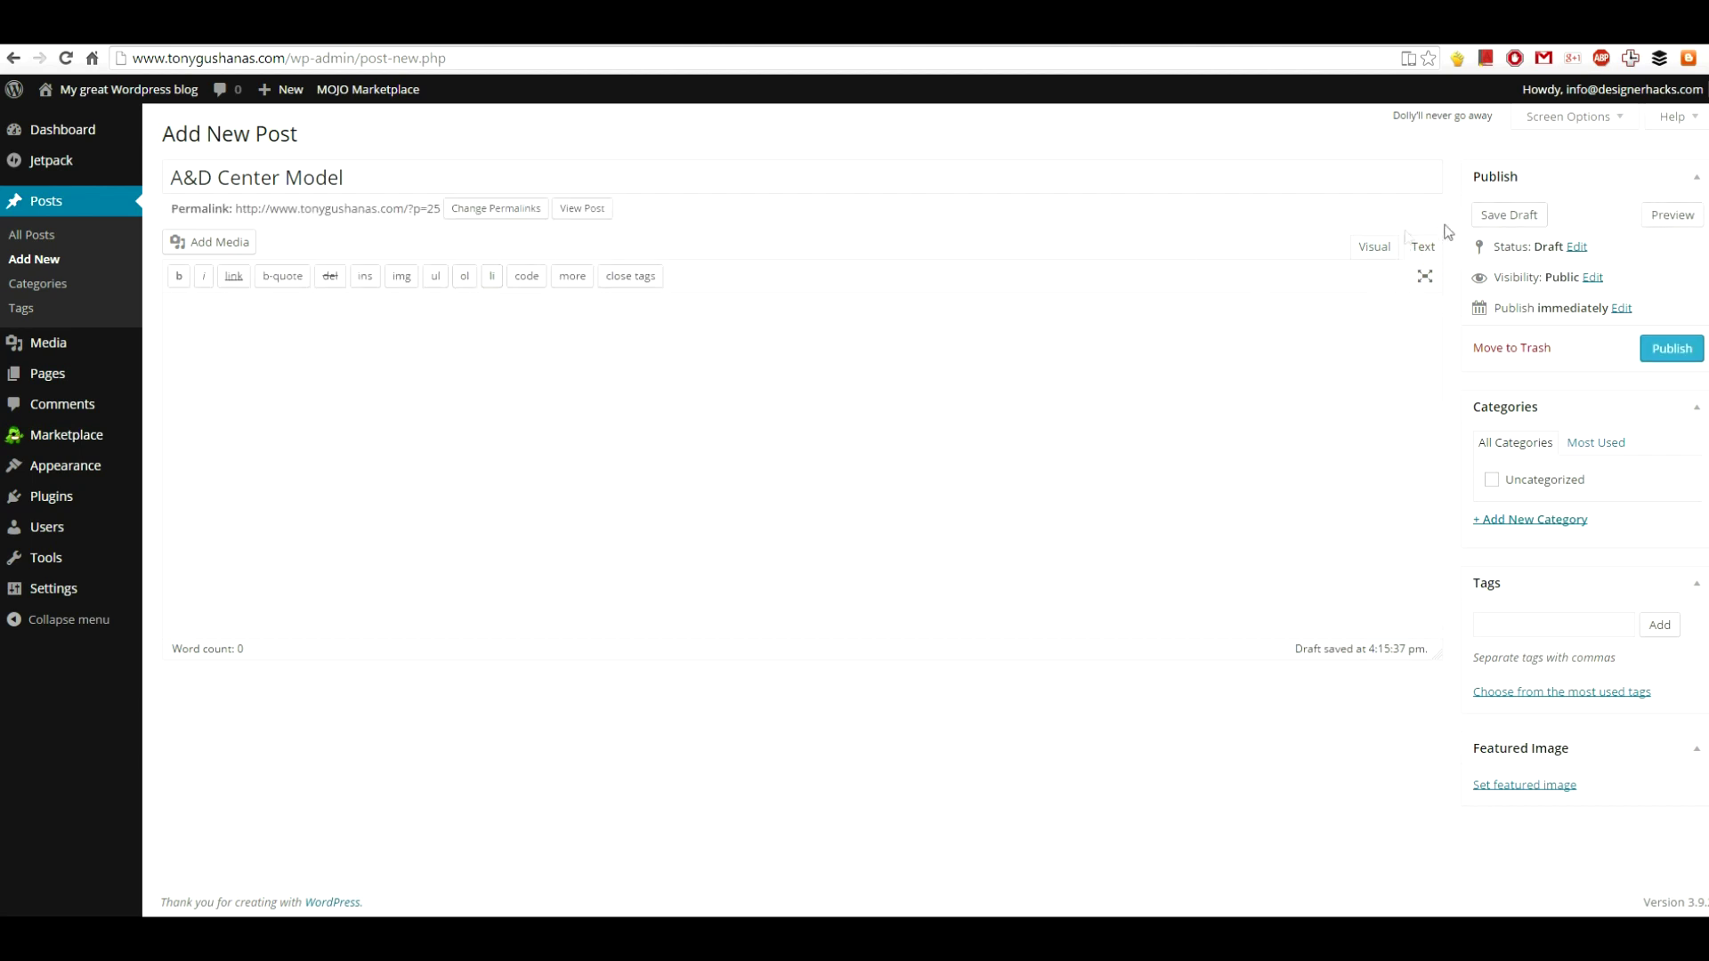
click(1437, 245)
- Paste the 3D Warehouse iframe code in the Text editor, check Visual, and preview
click(1379, 250)
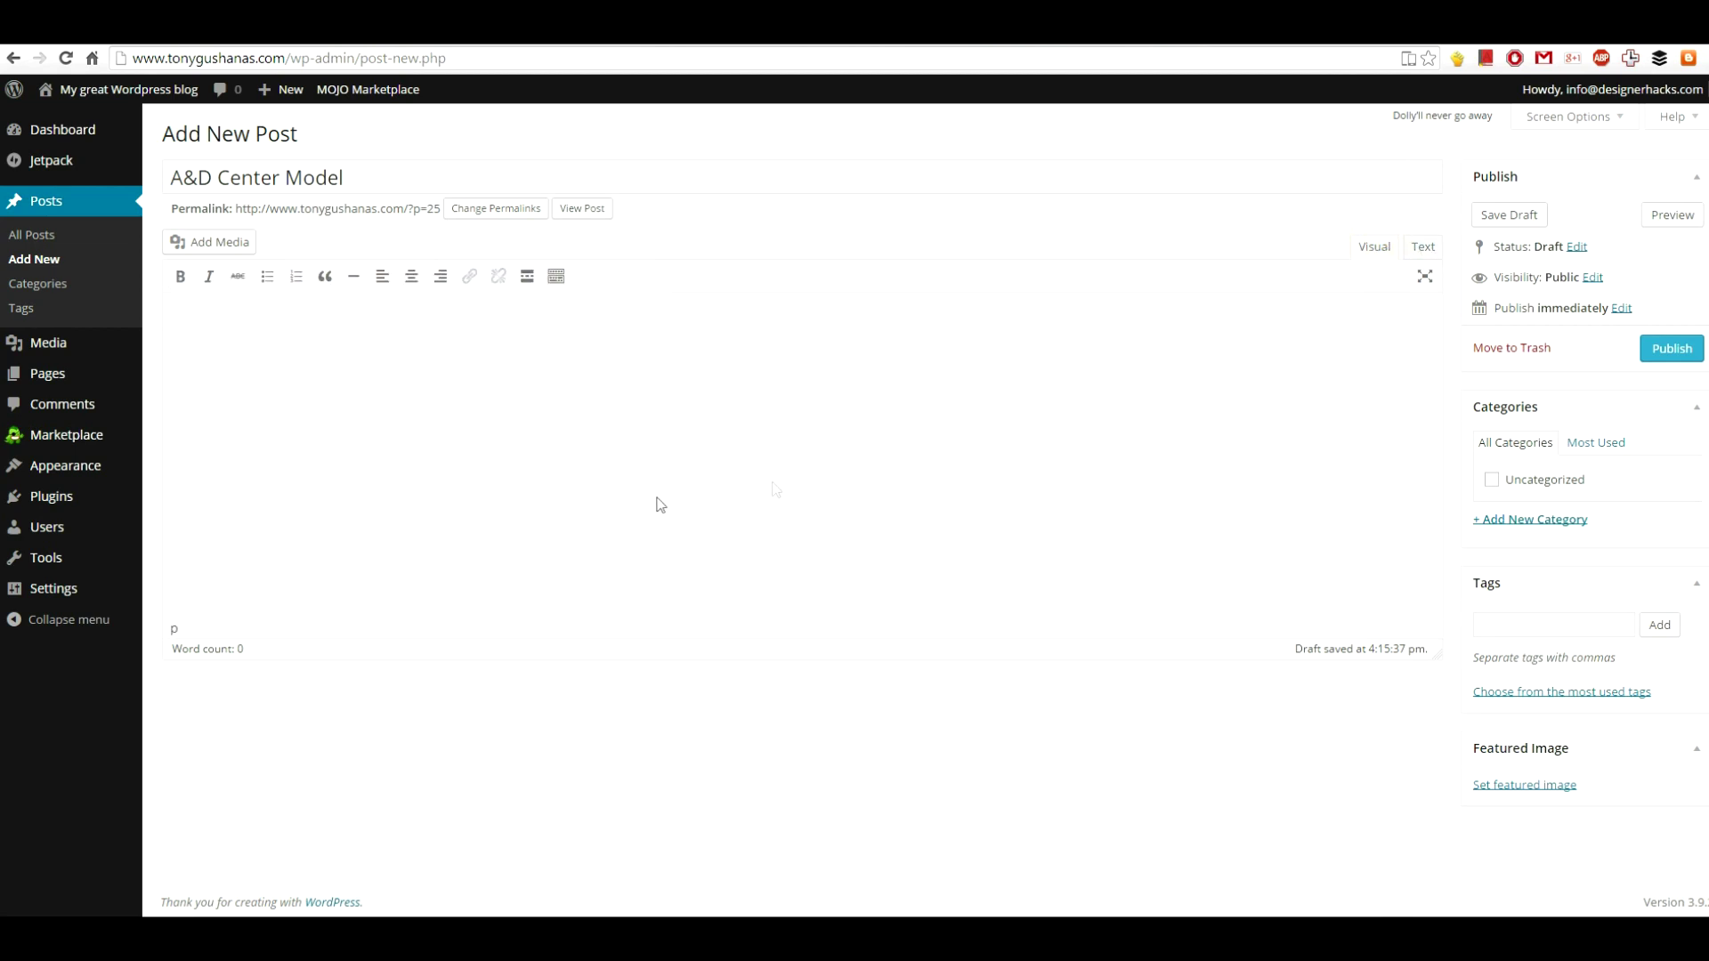
click(1422, 248)
right_click(456, 340)
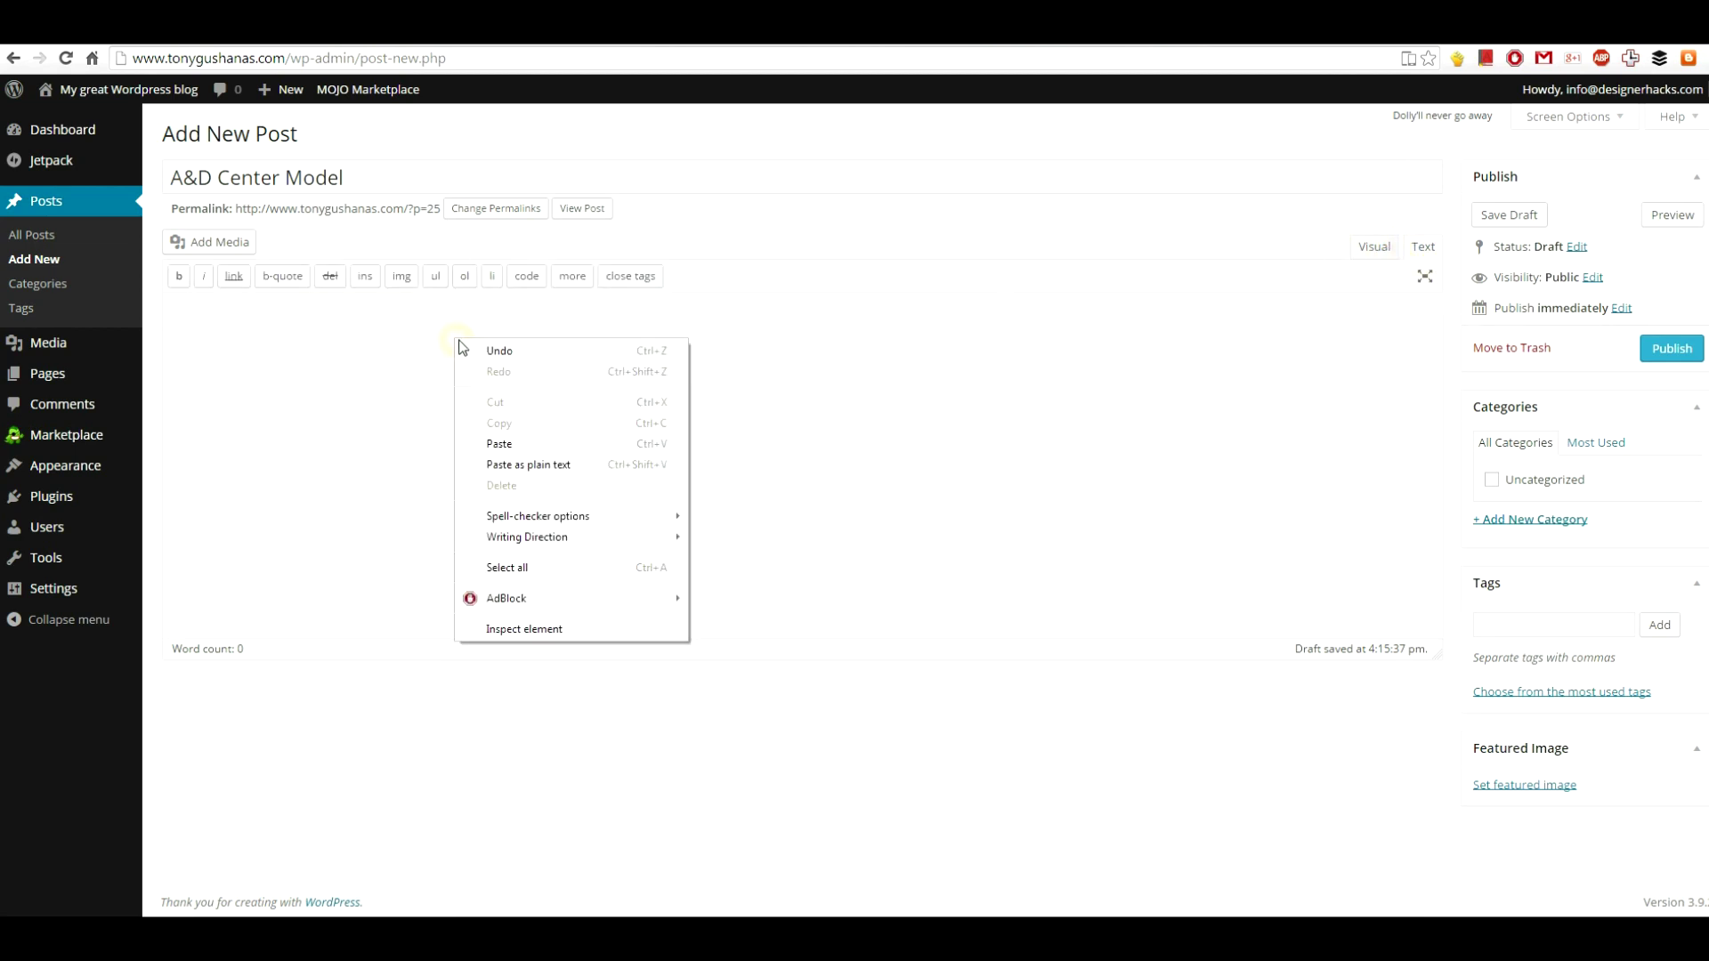
click(531, 444)
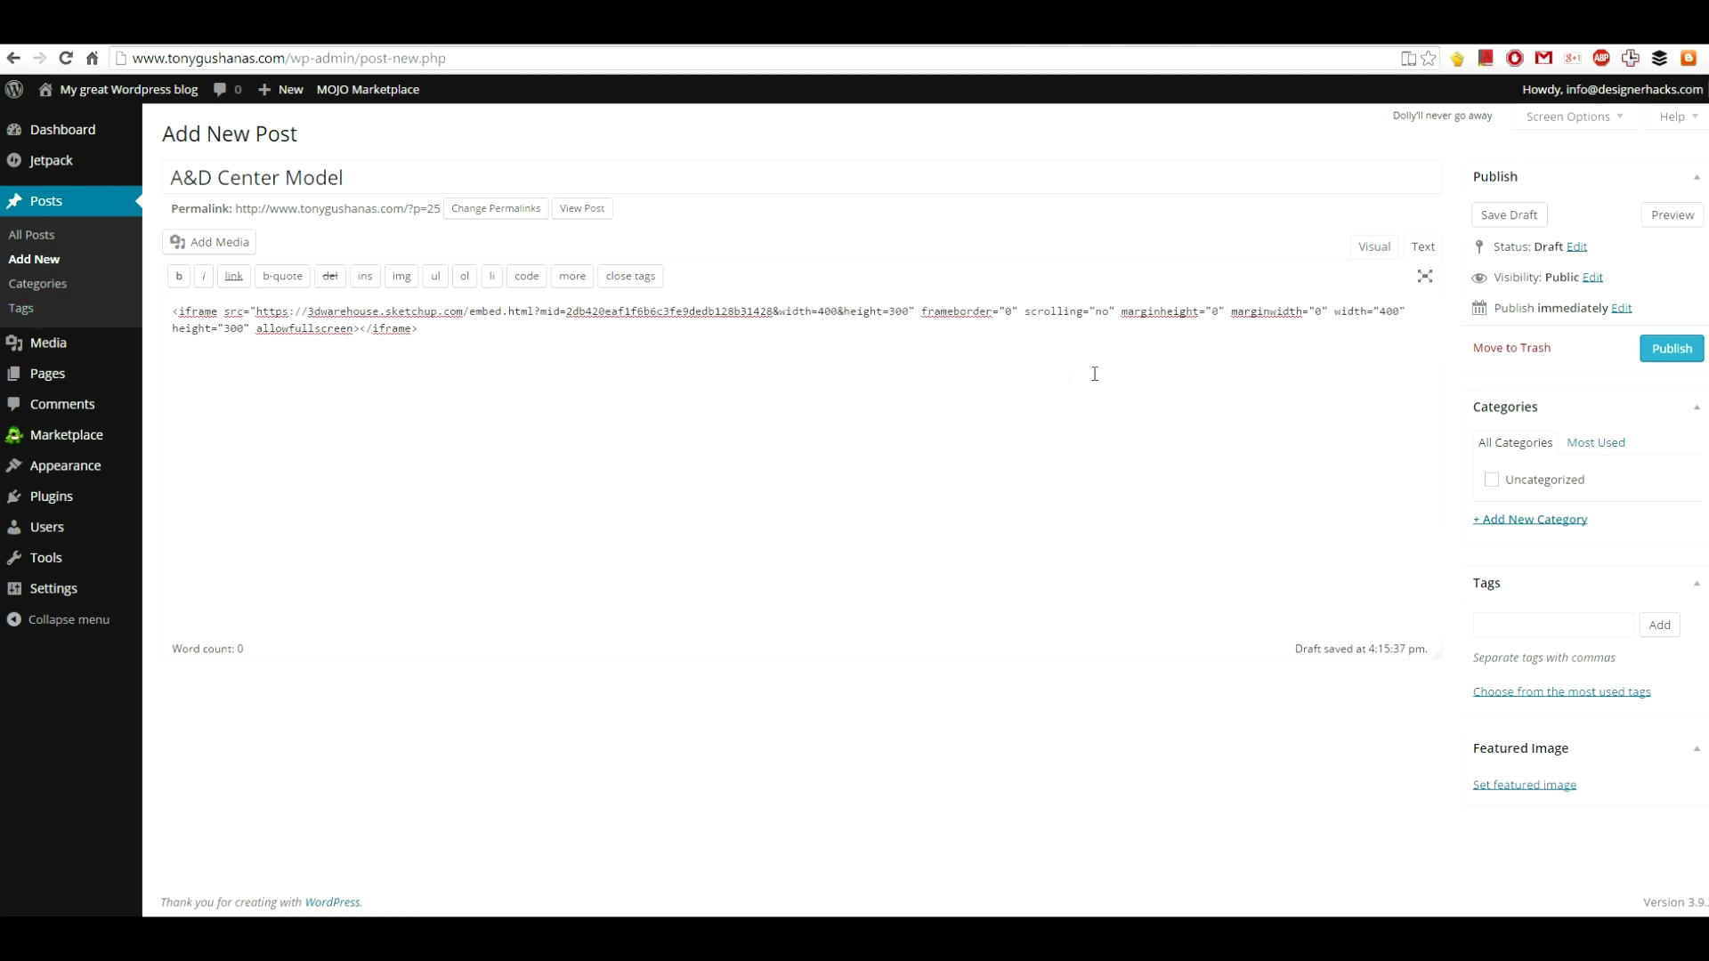
click(1375, 246)
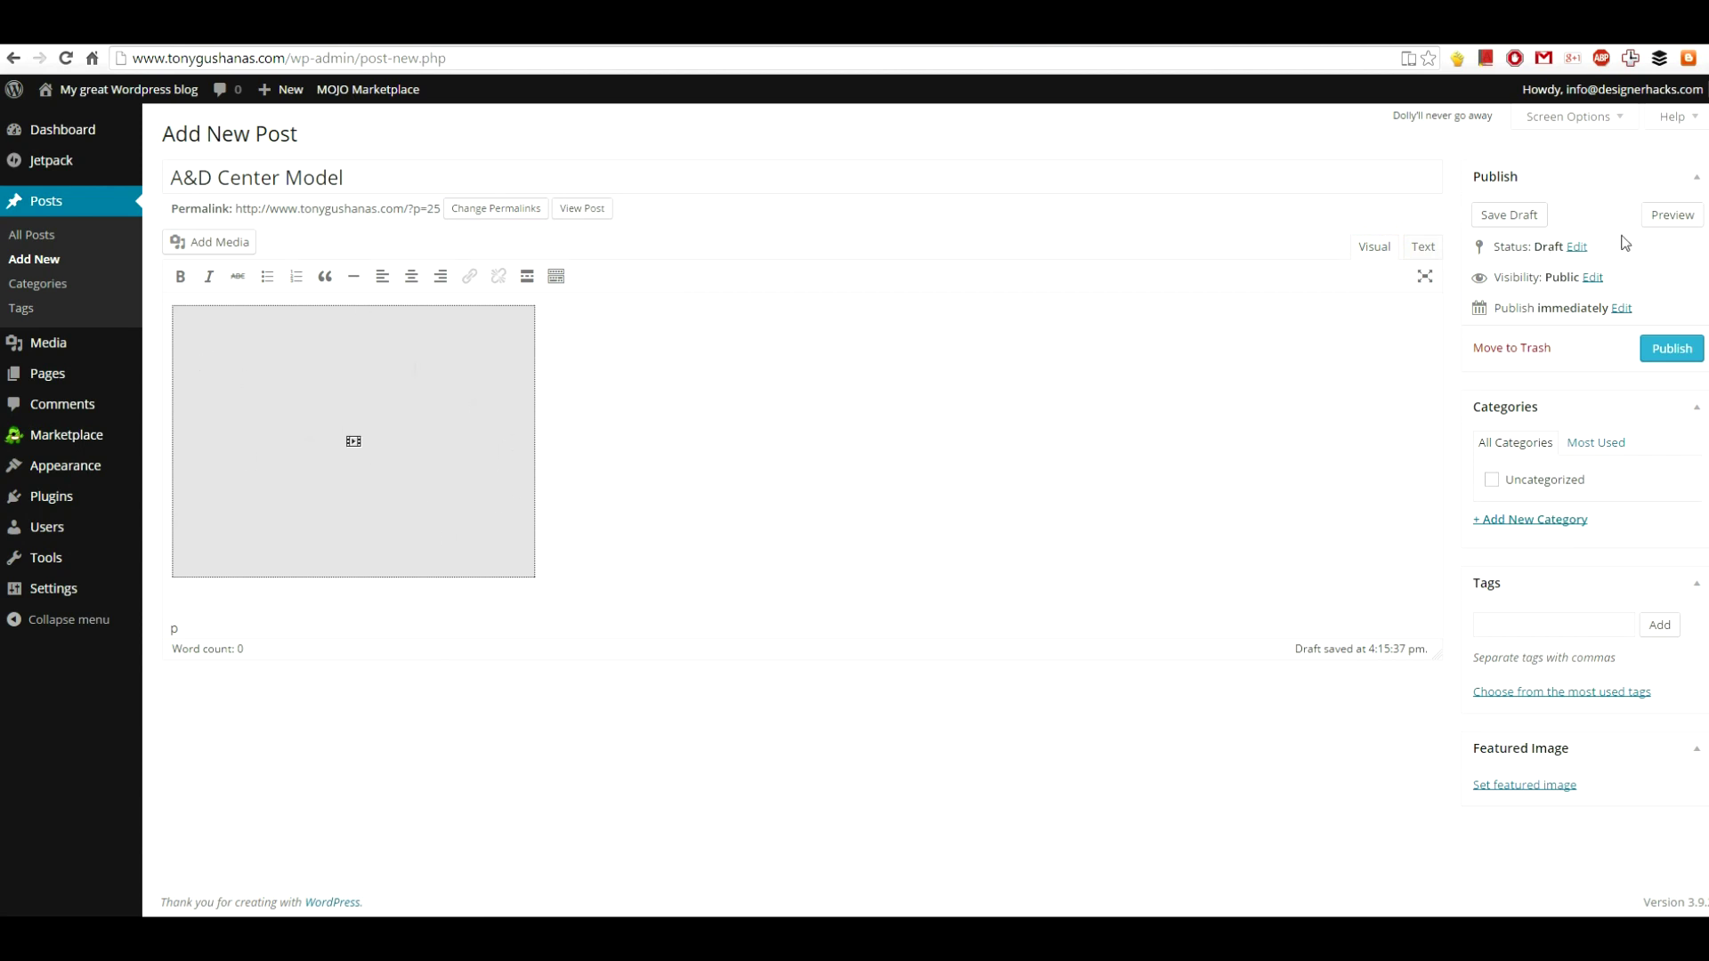
click(1673, 215)
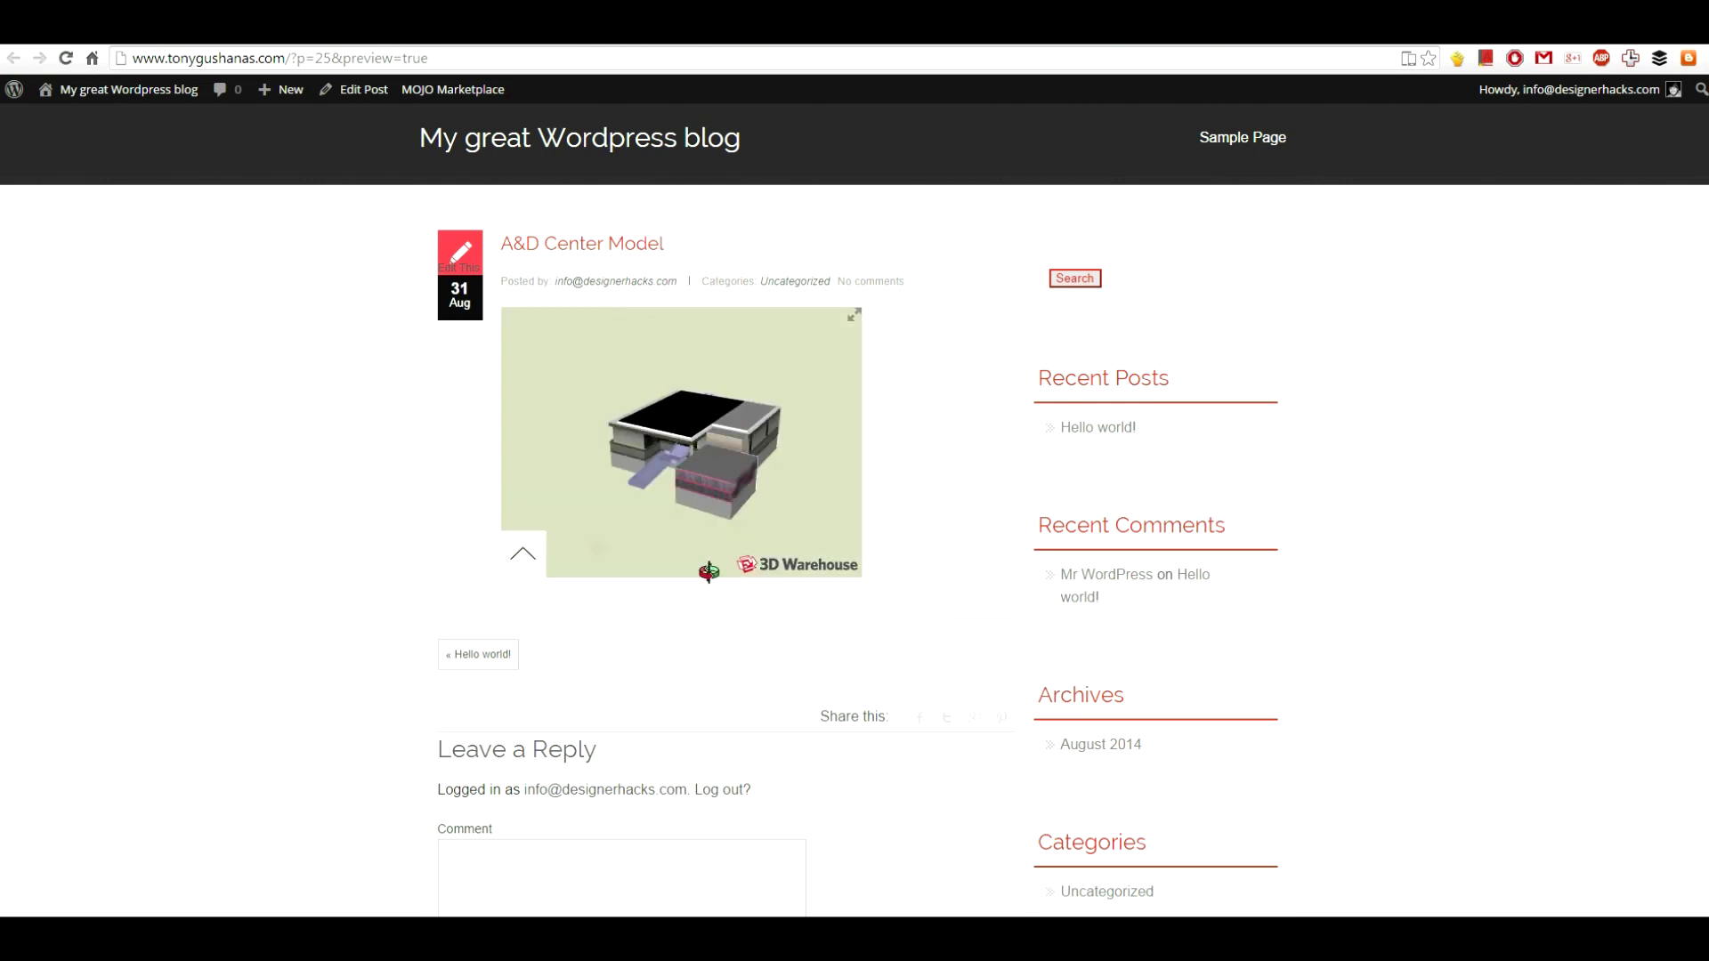
- Orbit the building in the preview, then return to the editor and publish the post
drag(753, 439, 691, 487)
scroll(691, 488, down, 5)
drag(712, 479, 757, 432)
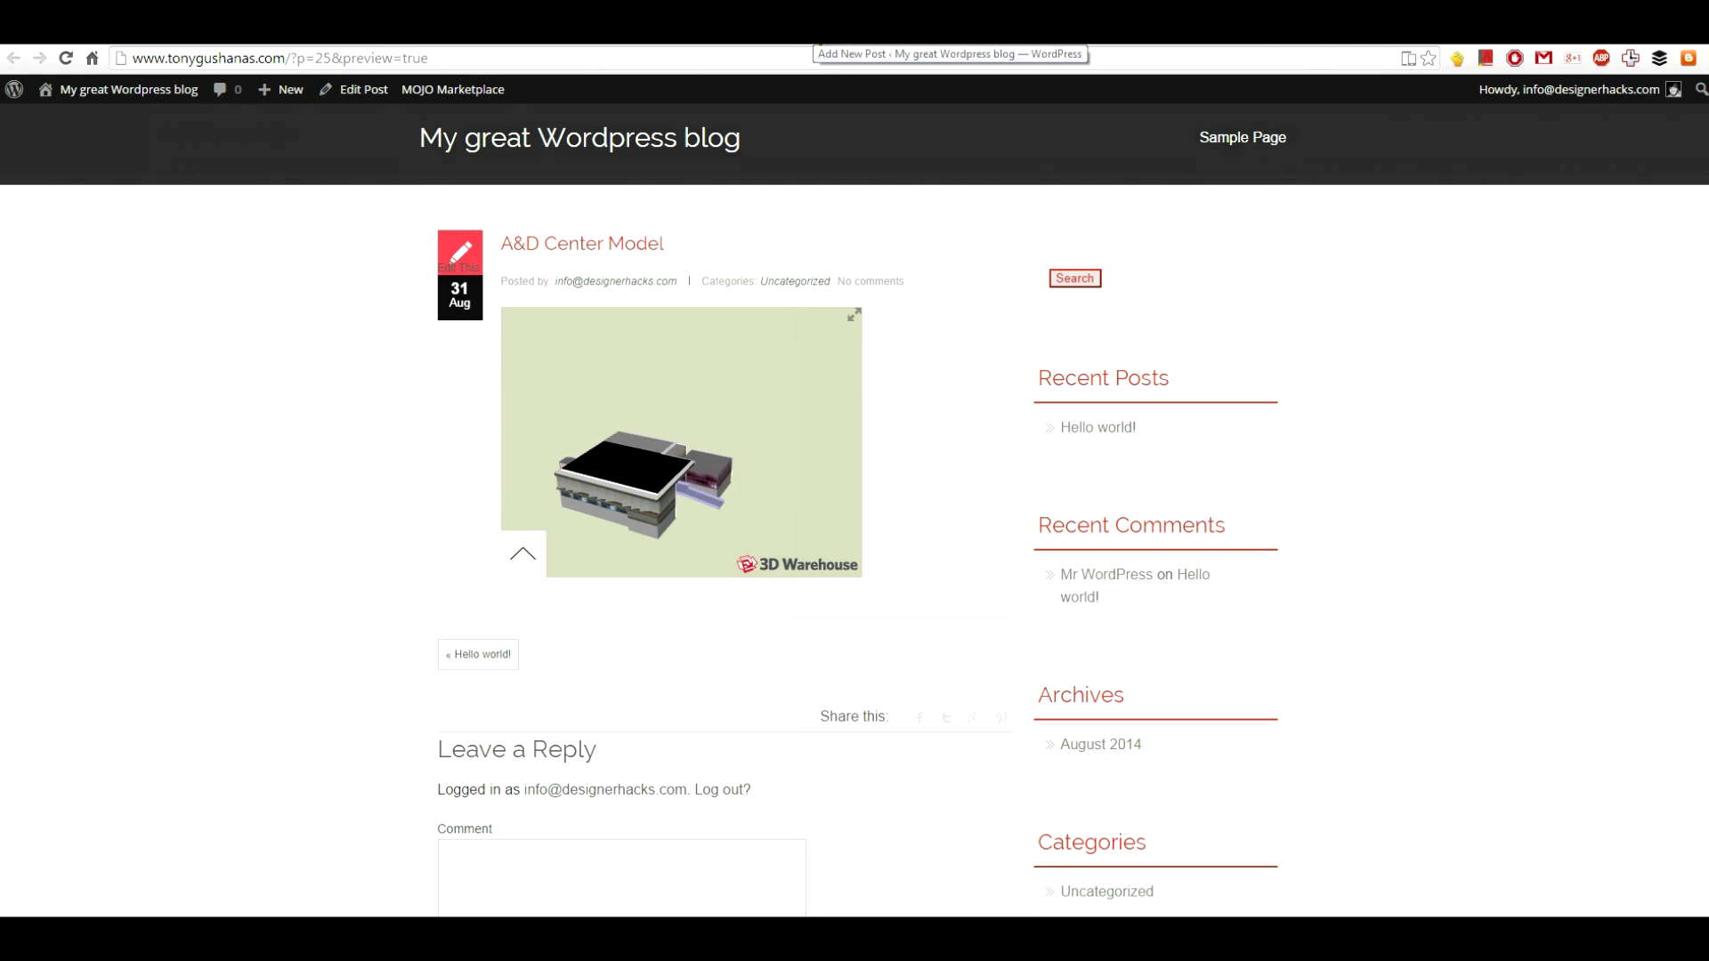
click(819, 26)
click(1679, 356)
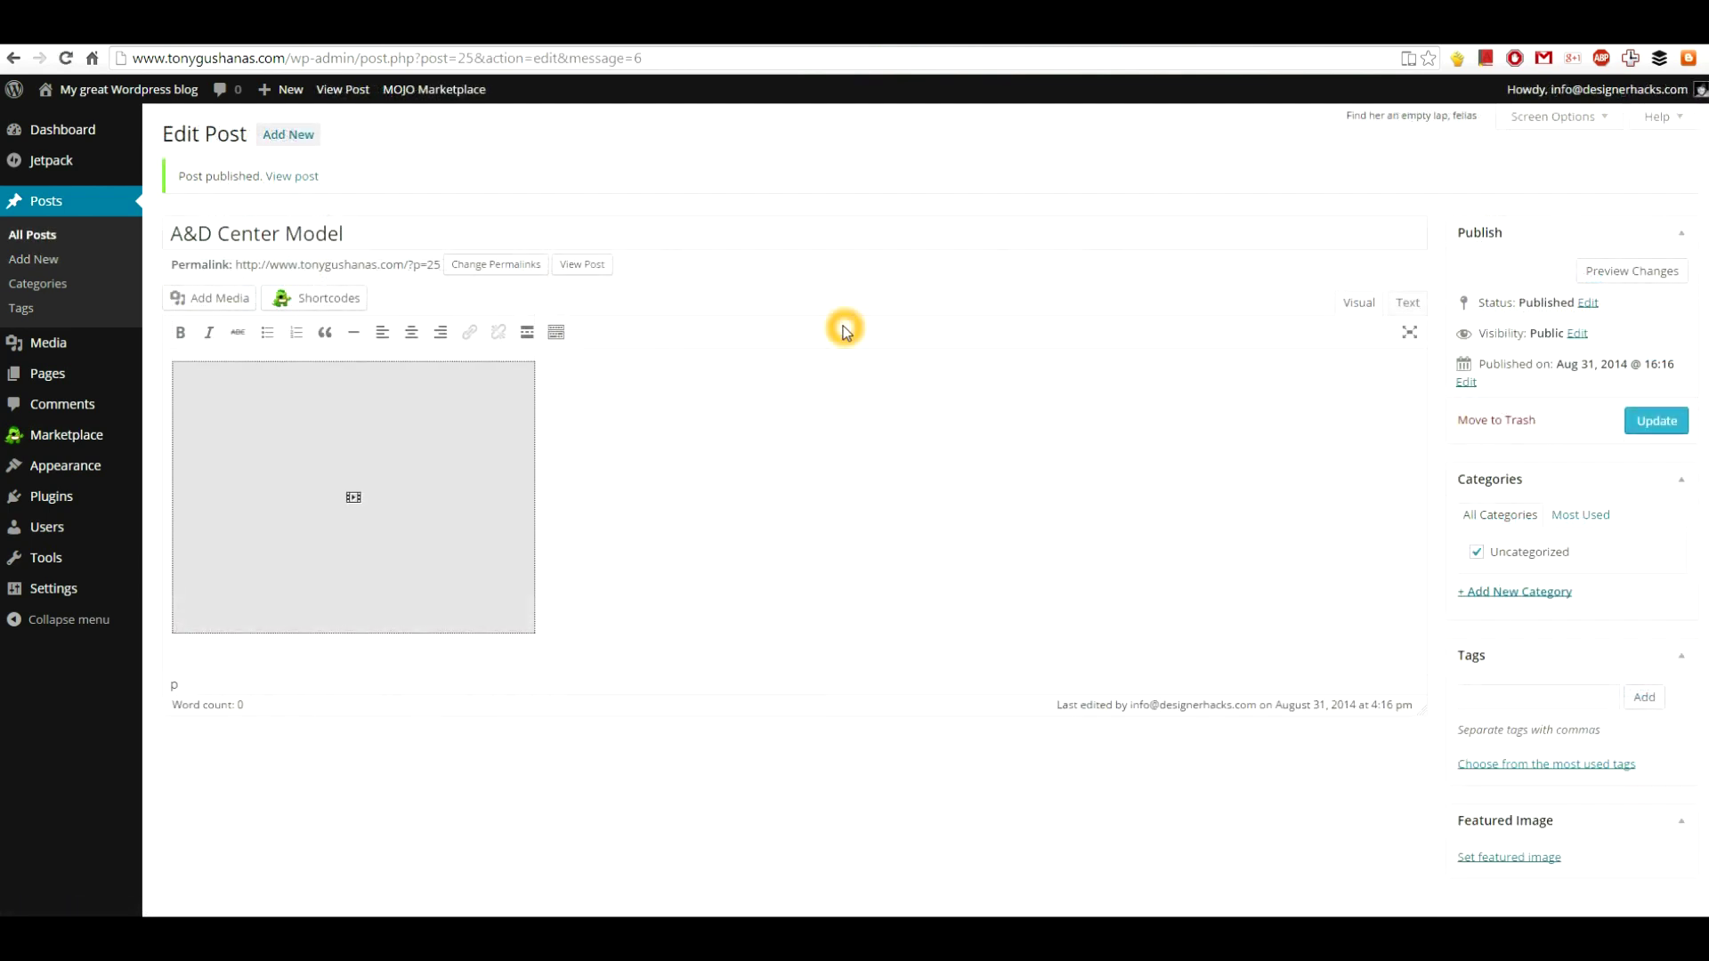
- Select the post's permalink on the Edit Post screen and open the live post
click(847, 331)
click(660, 442)
click(823, 303)
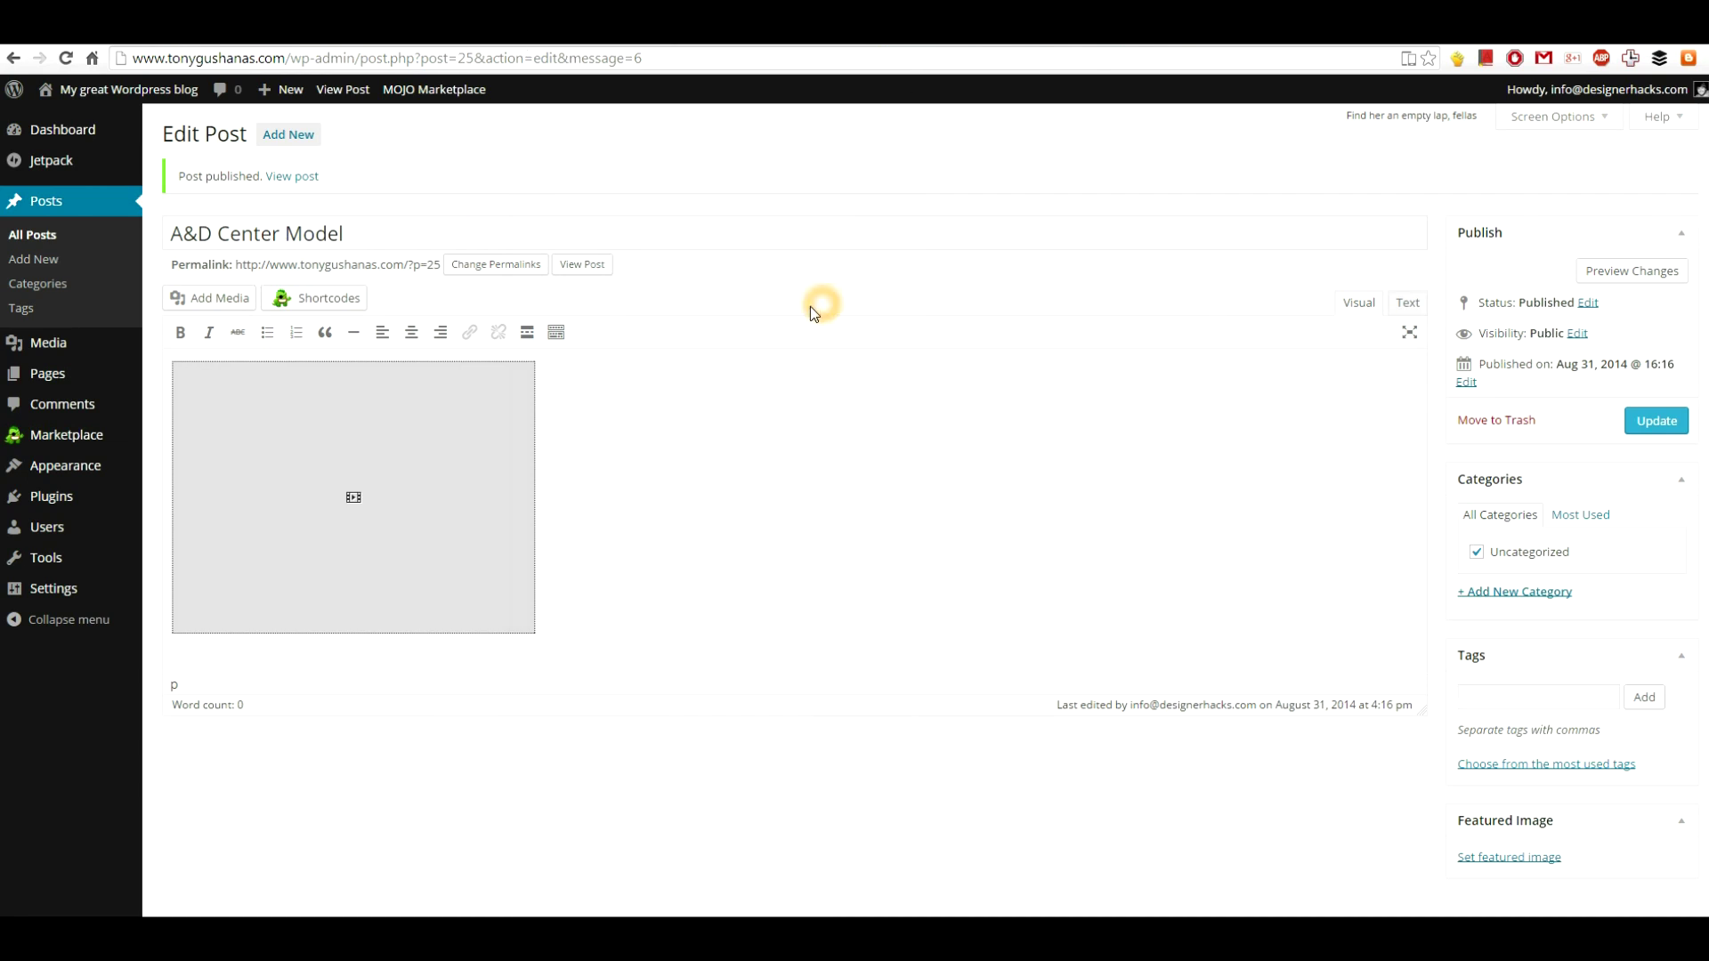
drag(235, 265, 440, 269)
click(594, 265)
click(663, 478)
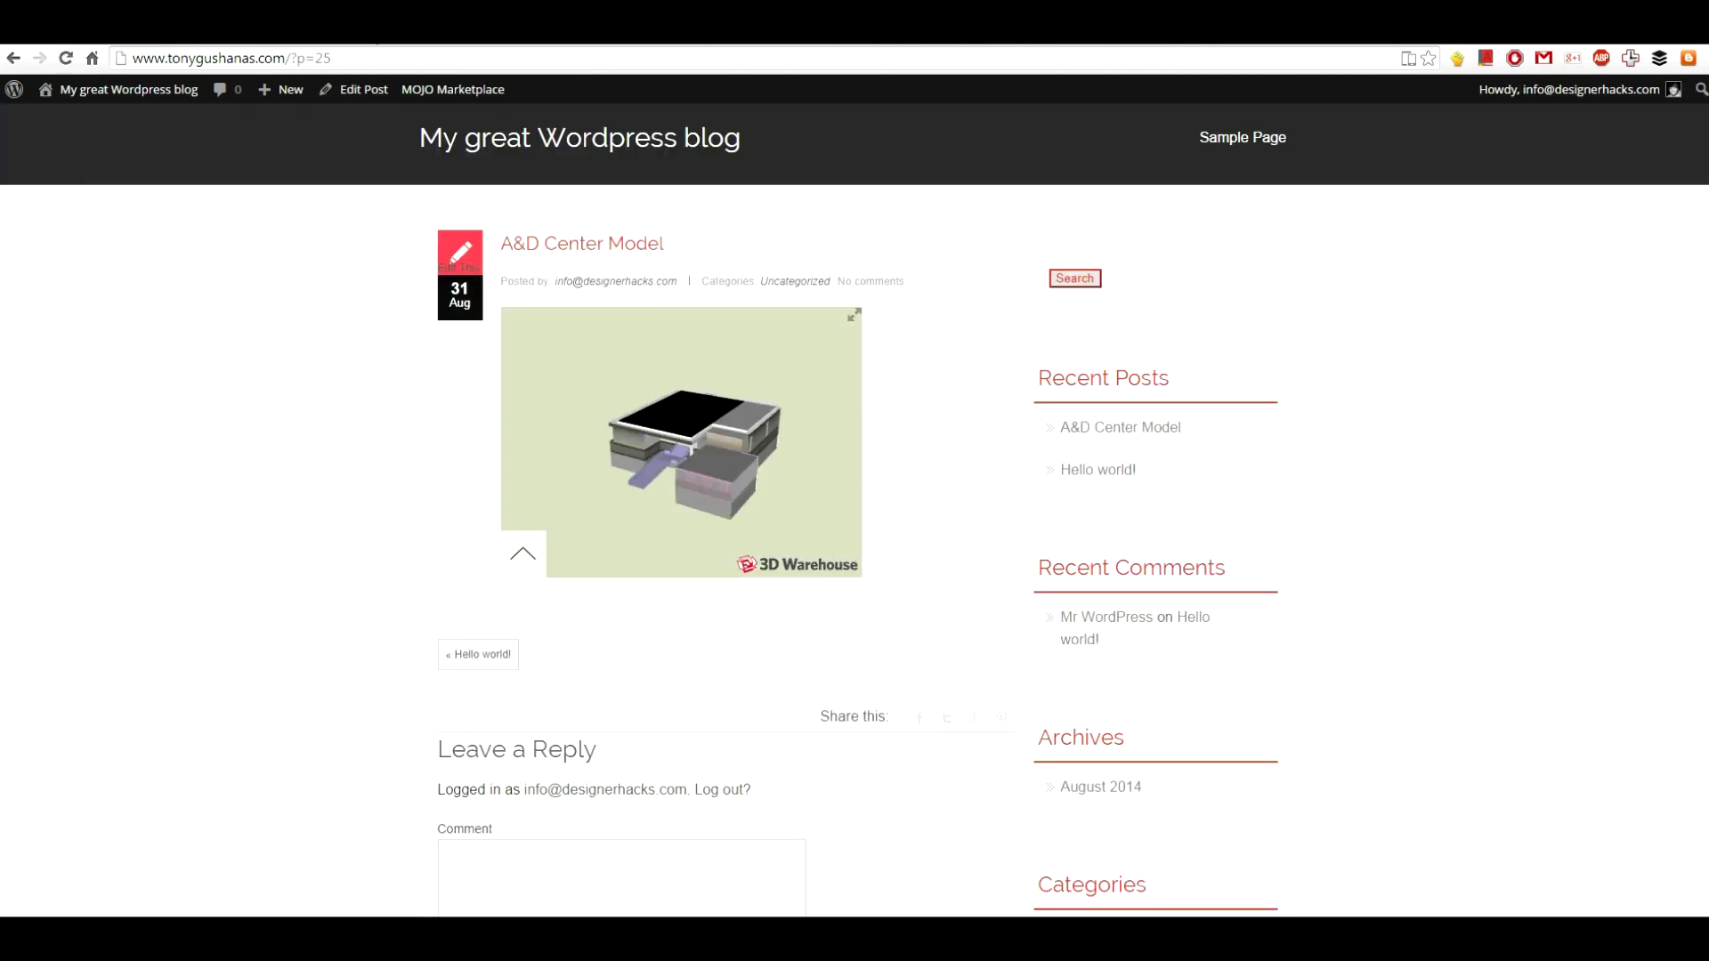
- Orbit the building half a turn, then up to an overhead view in the live post
drag(759, 438, 988, 336)
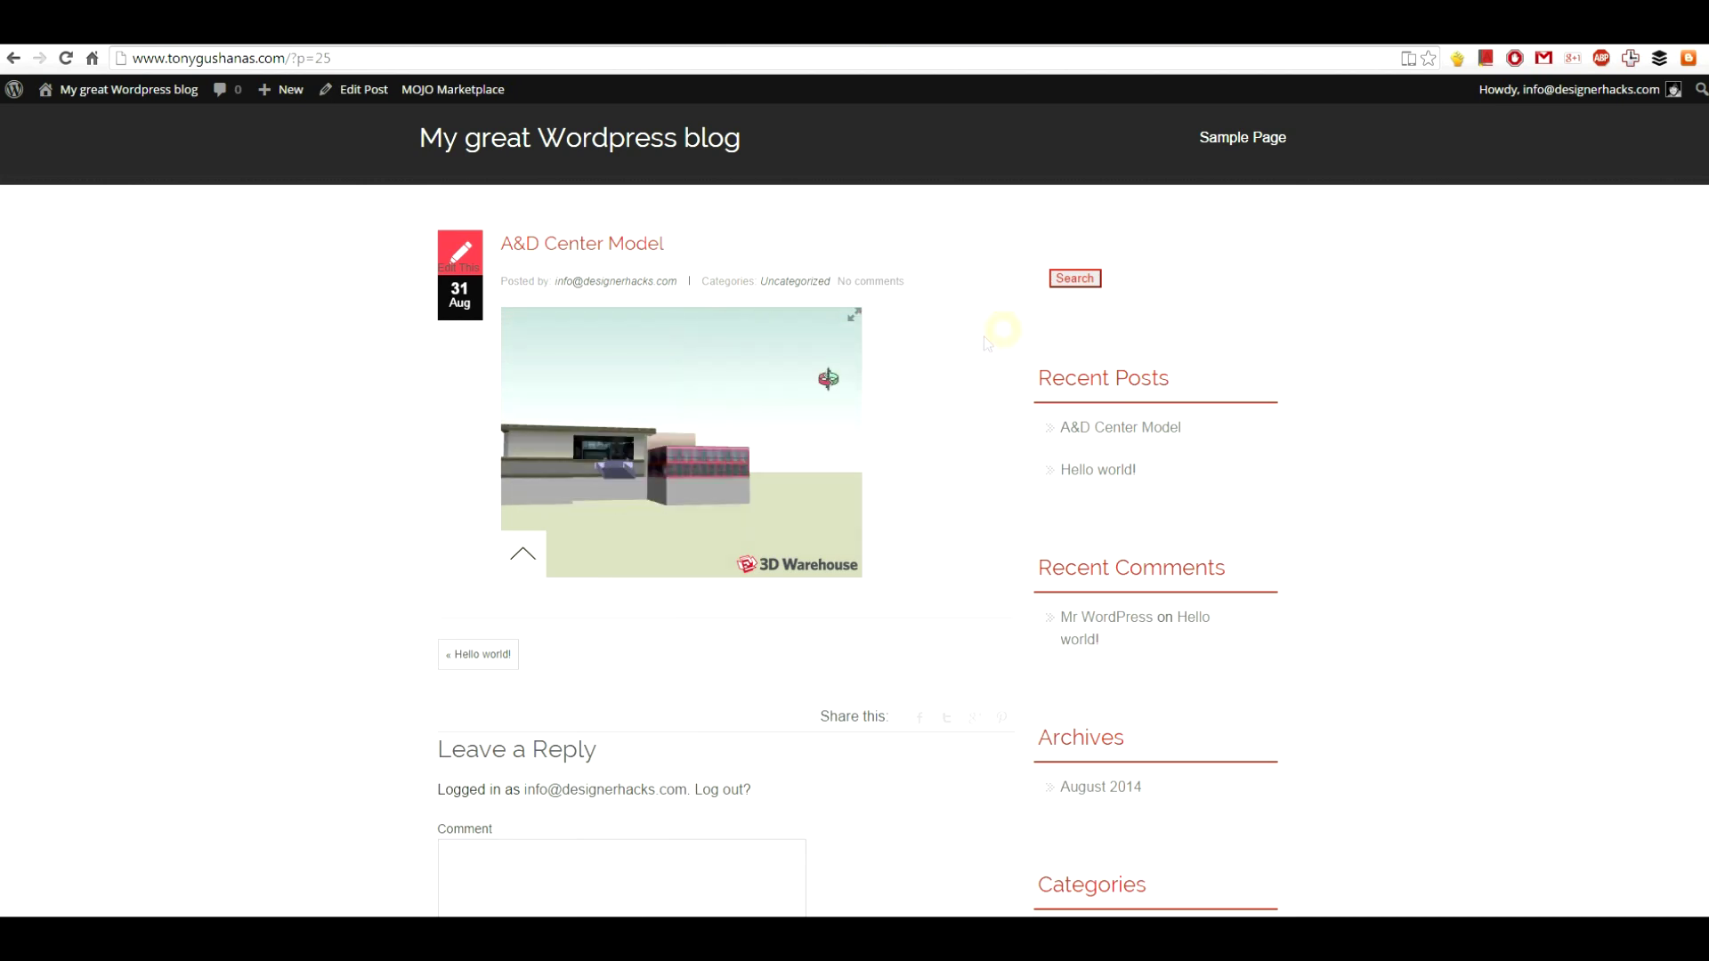
drag(694, 430, 730, 488)
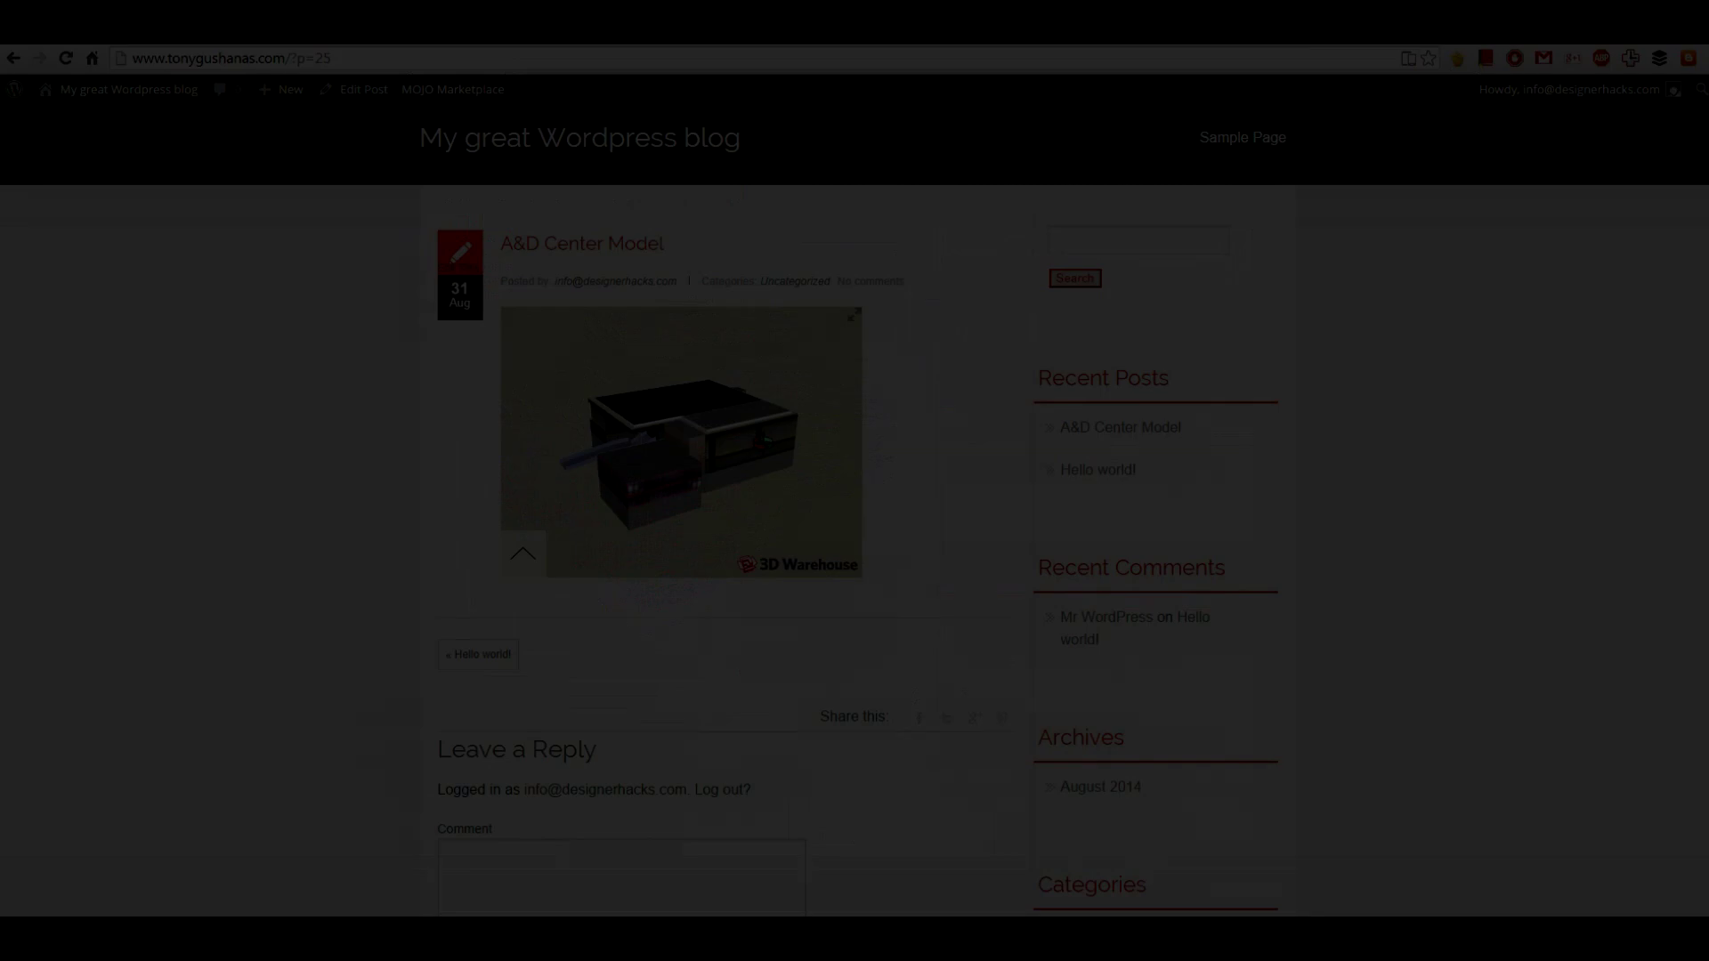